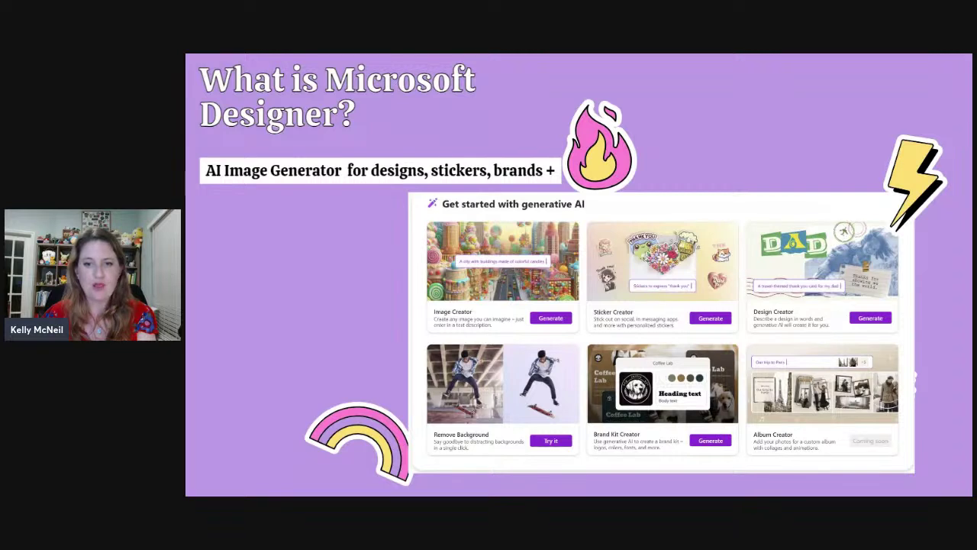
- Advance to the 'How can you use it?' slide about generating a brand kit
key(Right)
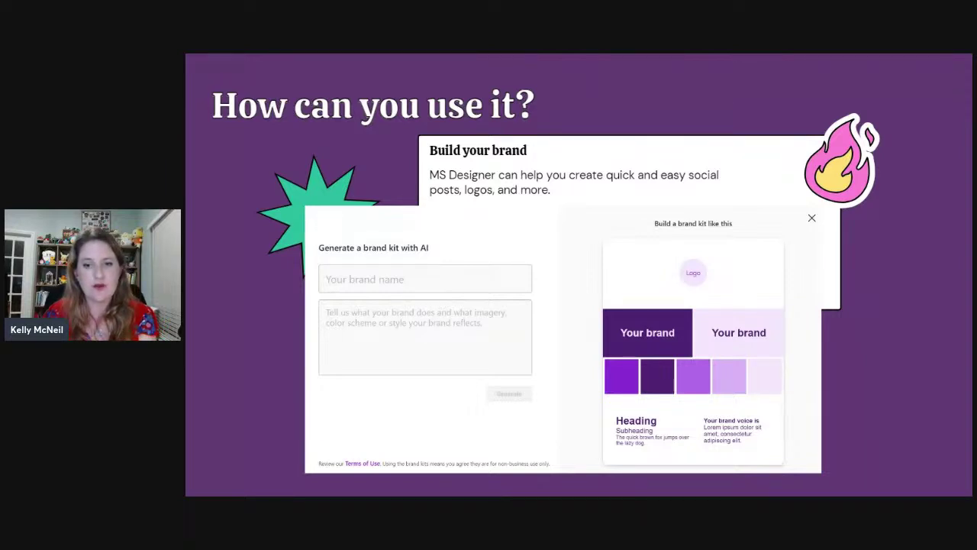
- Step through the Teacher PD slide and on to the Student Projects slide
key(Right)
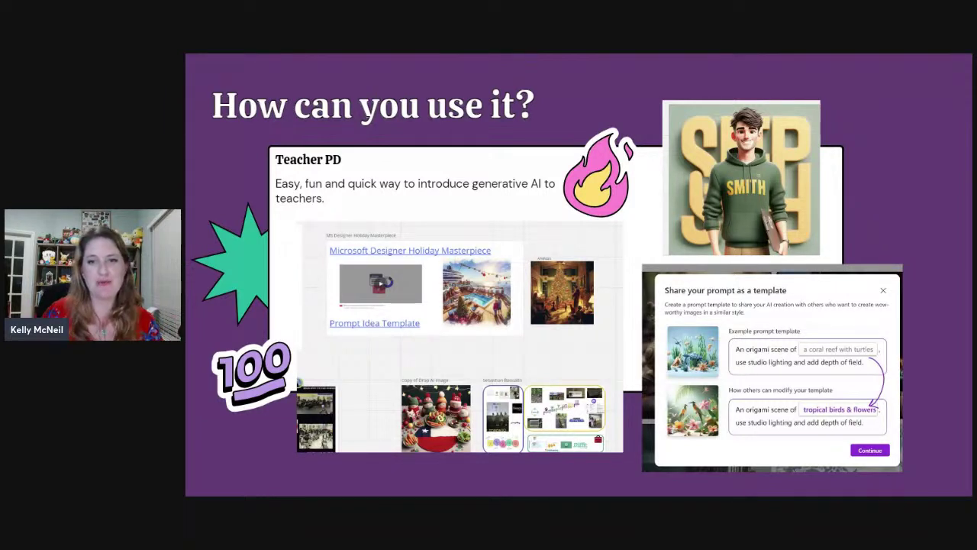
key(Right)
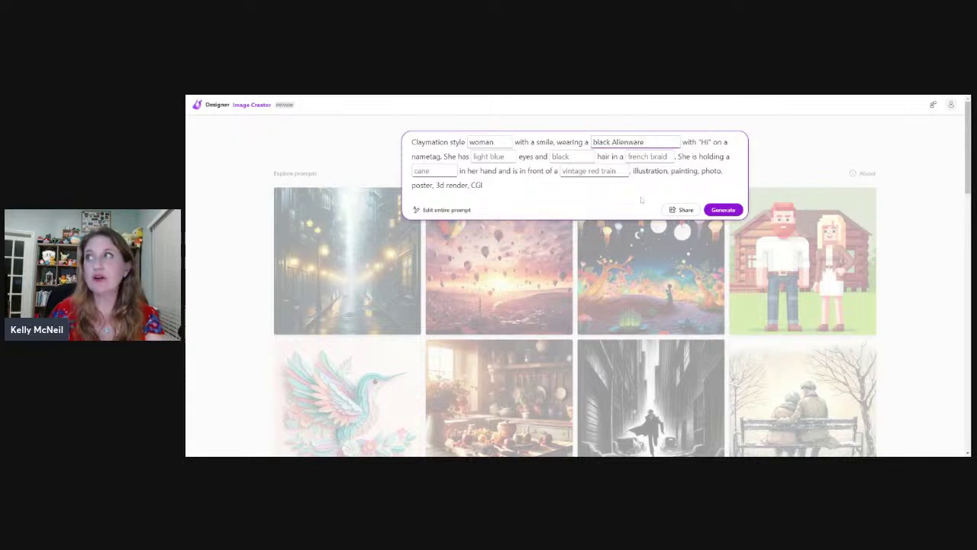
- Add 'hoodie' after 'black Alienware' in the Claymation prompt's clothing field
text(hoodie)
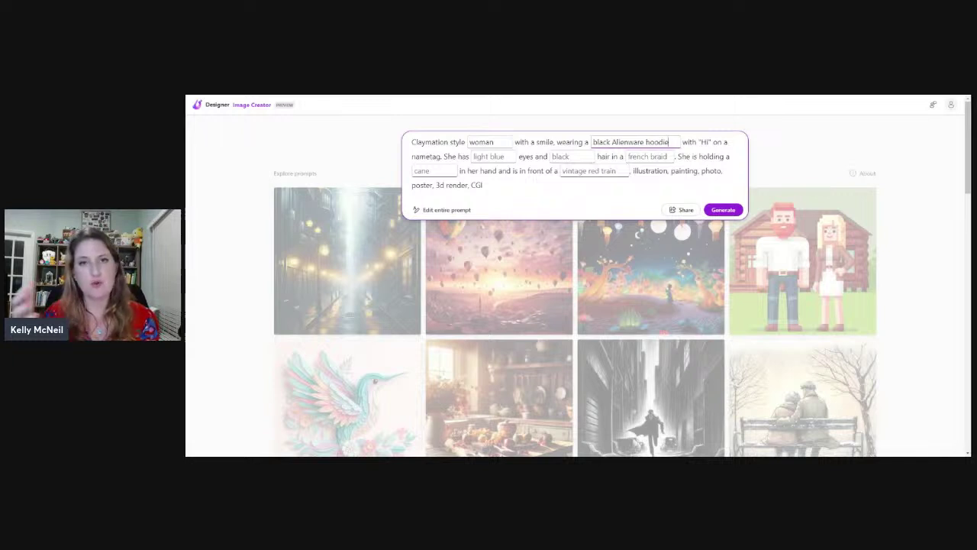
- Set the eyes to partial heterochromia and the hair to brown and blonde highlighted
click(473, 157)
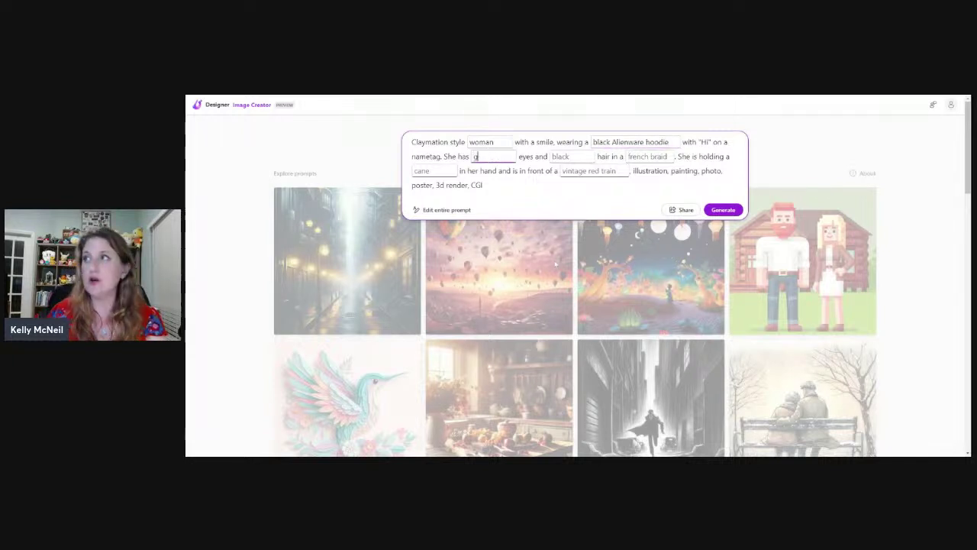
text(gray)
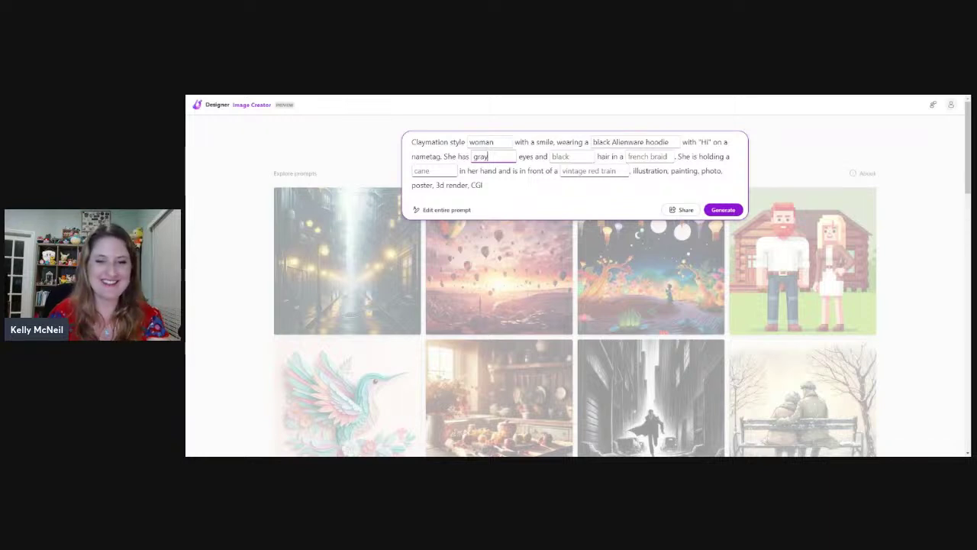
key(BackSpace)
key(BackSpace)
key(BackSpace)
key(BackSpace)
text(partial heterochromia)
key(Tab)
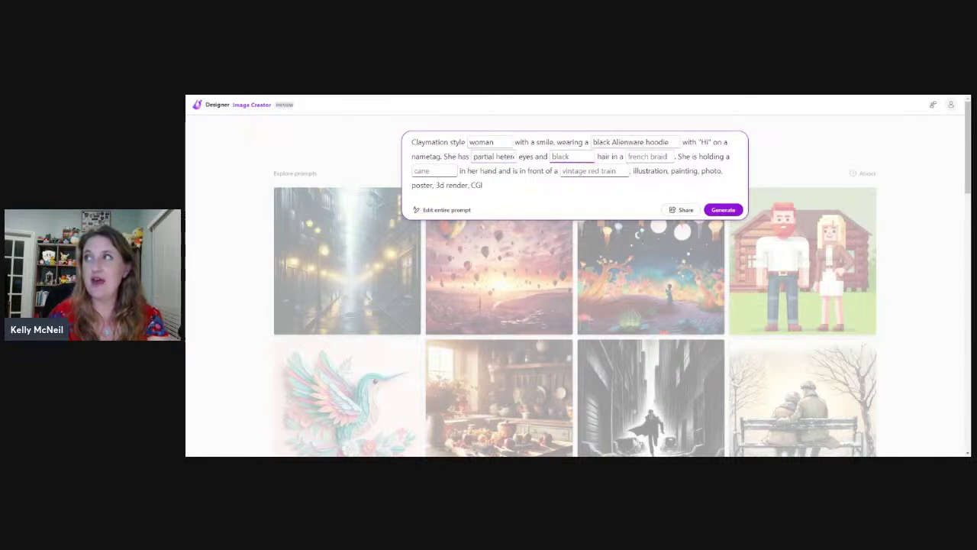
text(brown)
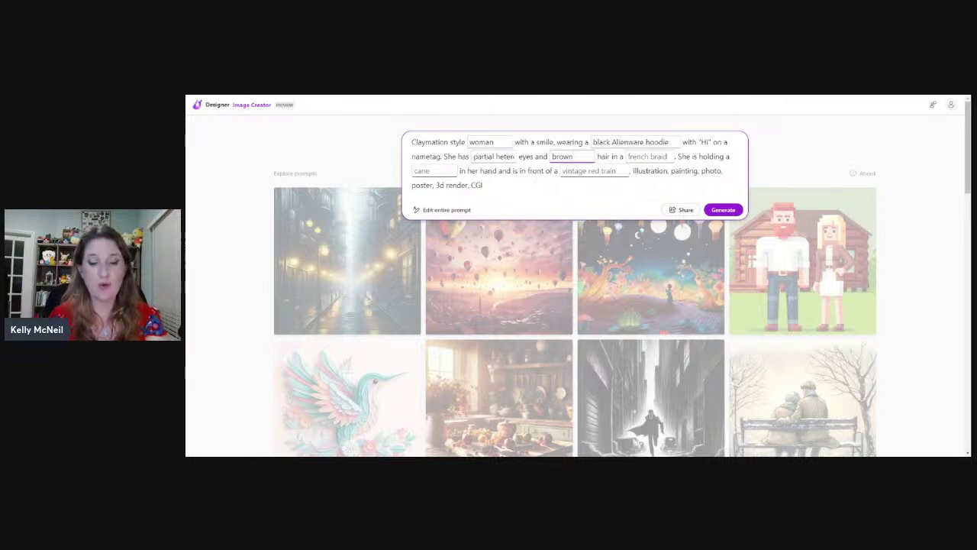
text(and)
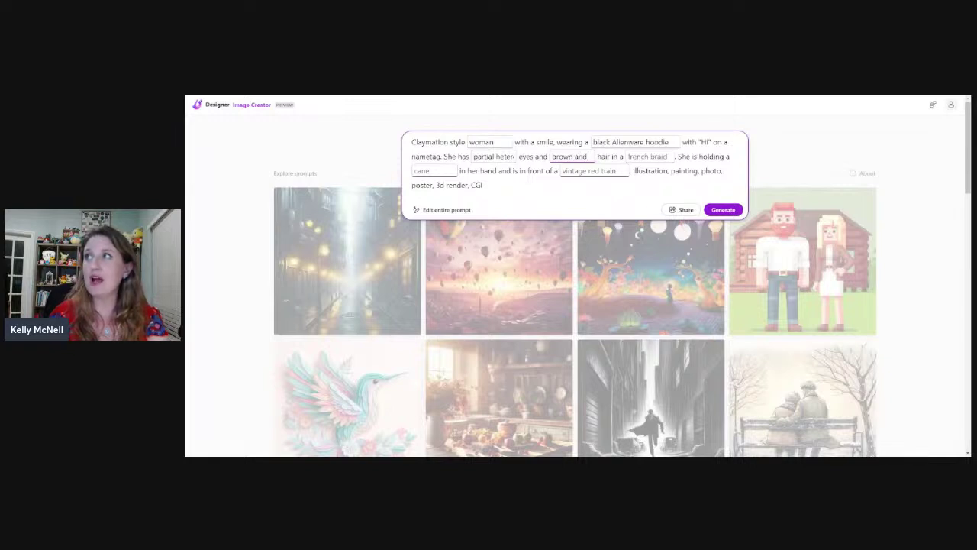
text( blonde h)
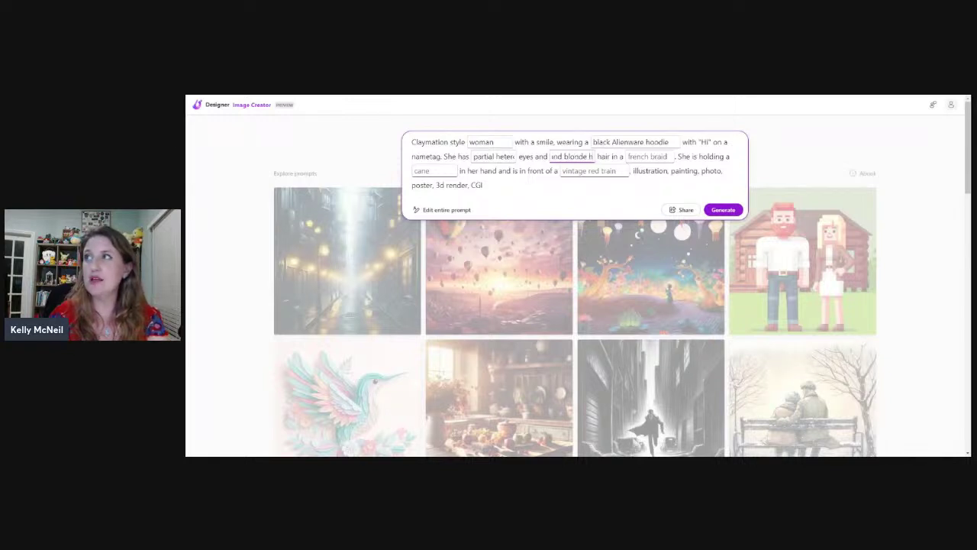
text(ghlighted)
- Fill in loose wavy style hair, a laptop, and a computer desk background
key(Tab)
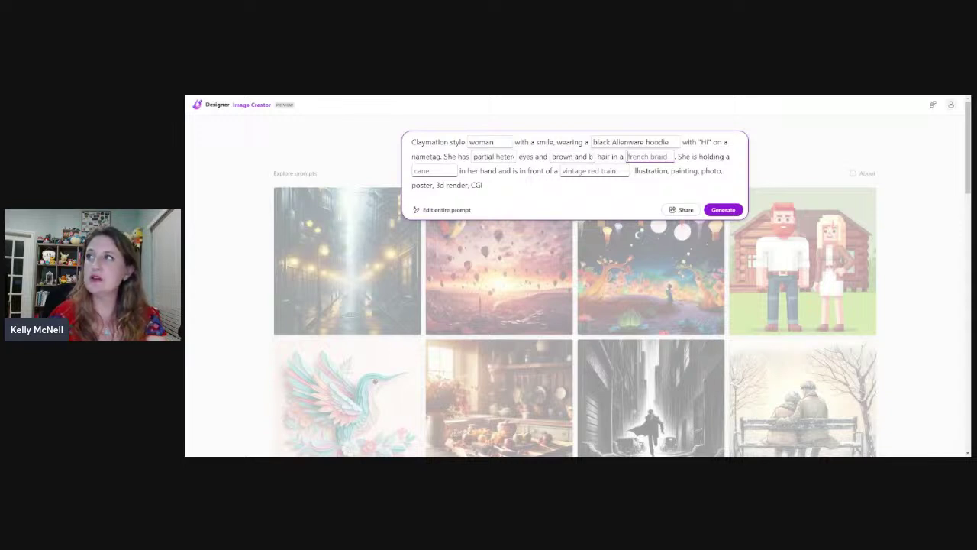
text(loose)
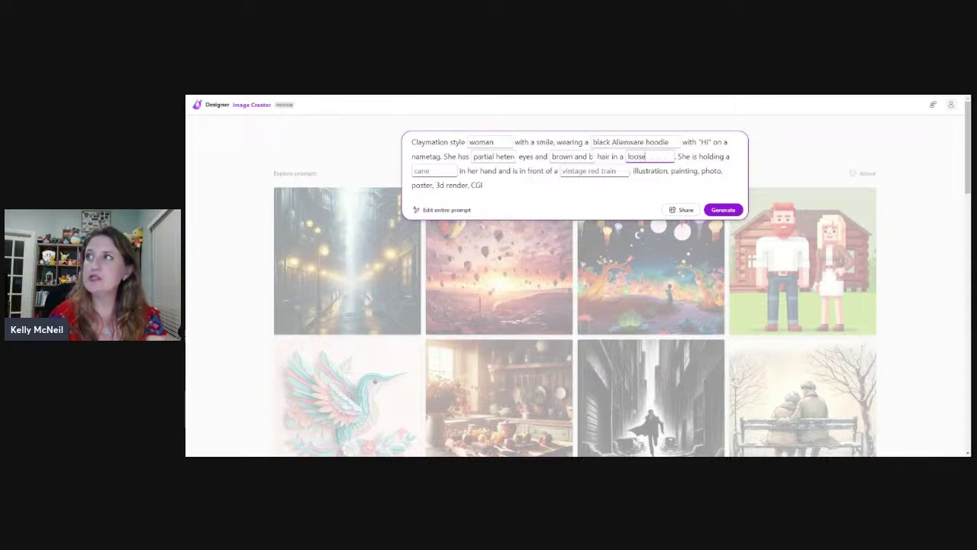
text( wavy style)
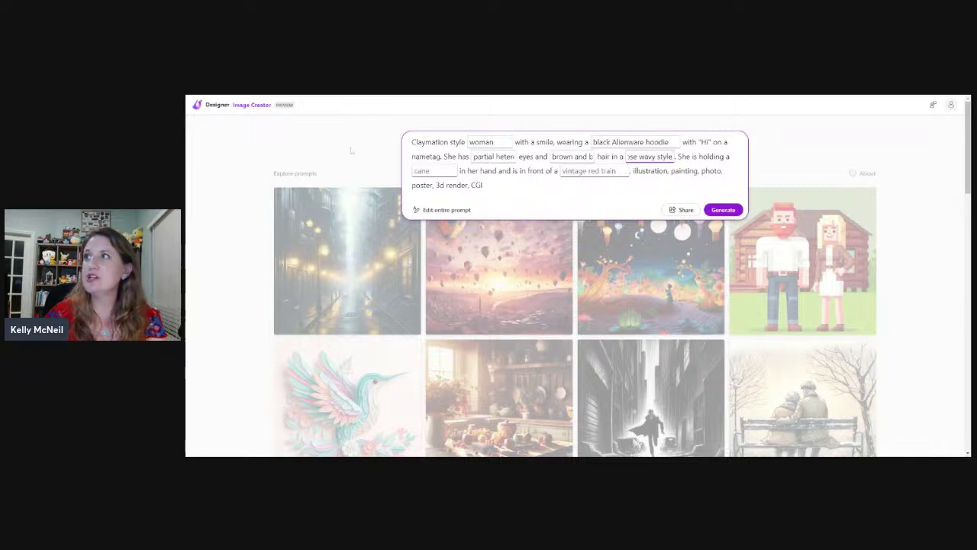
key(Tab)
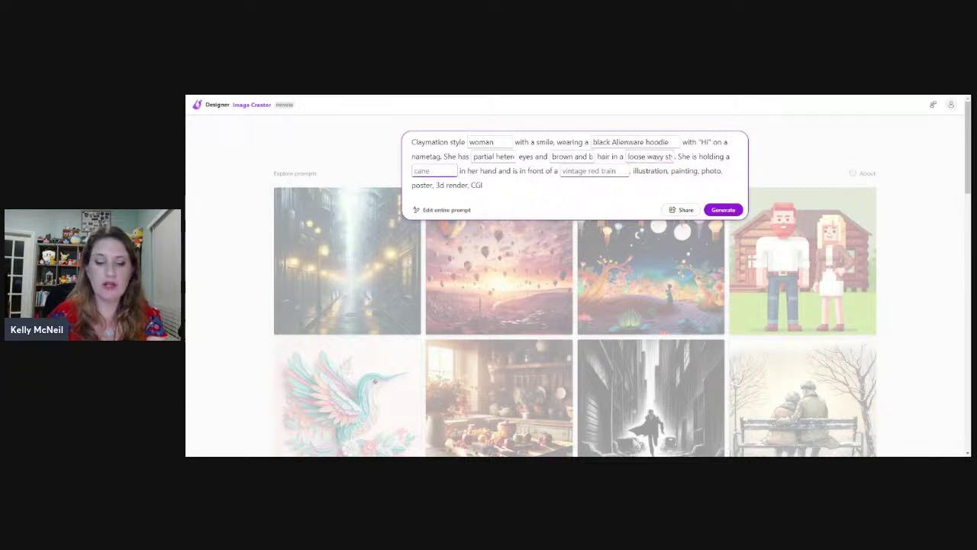
text(laptop)
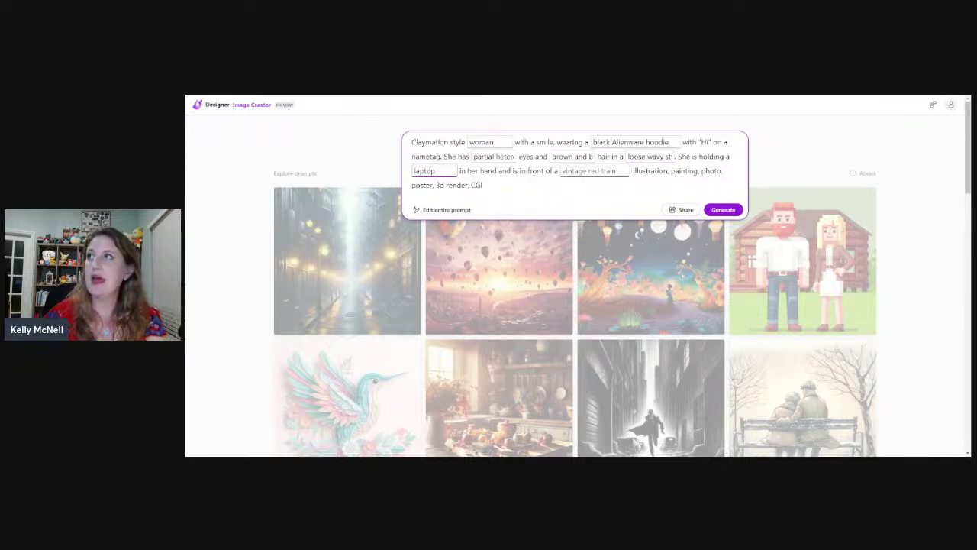
key(Tab)
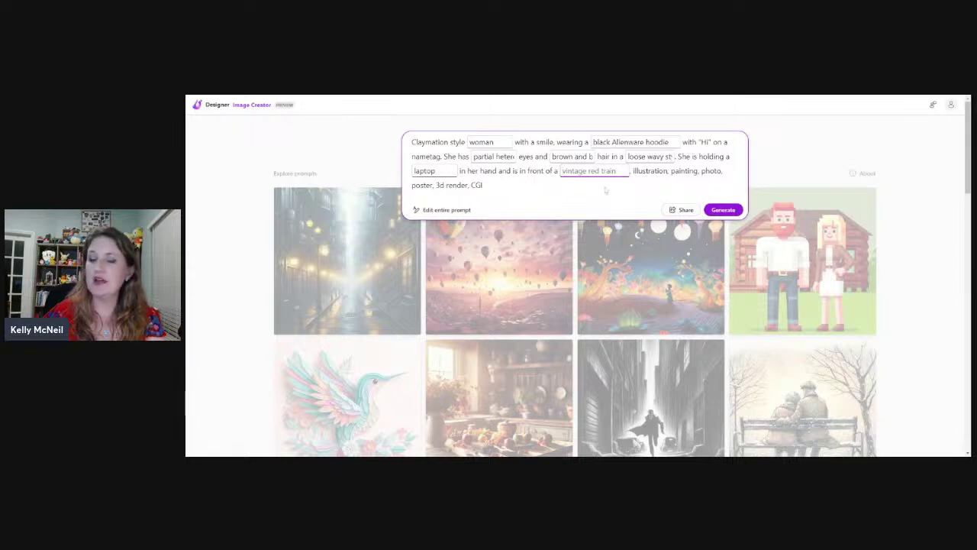
text(computer desk)
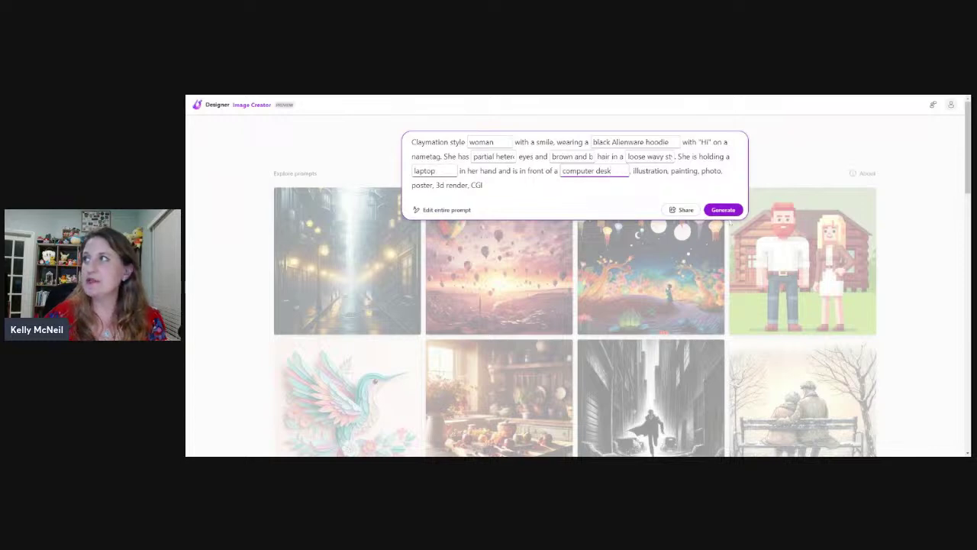
- Replace the nametag wording with 'the Alienware logo' and regenerate the Claymation image
click(726, 210)
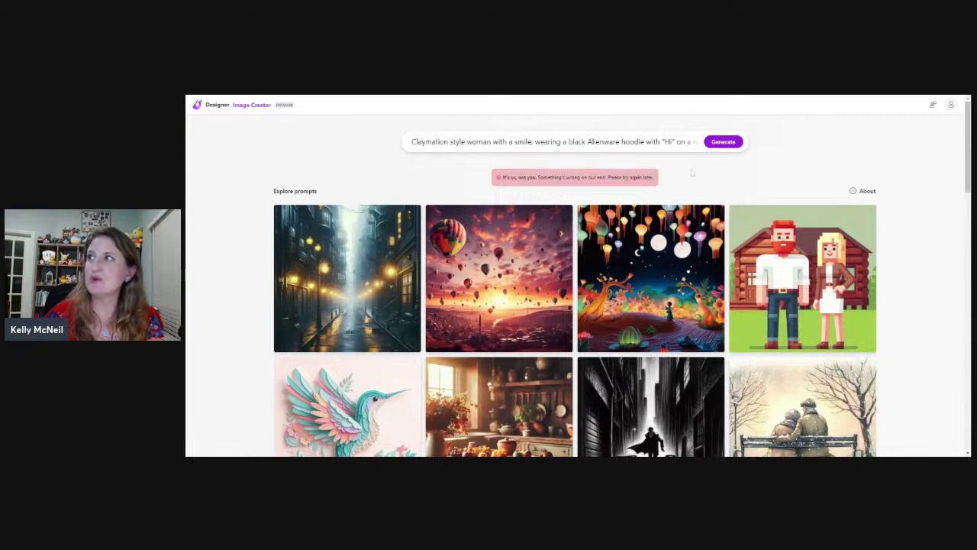
click(649, 143)
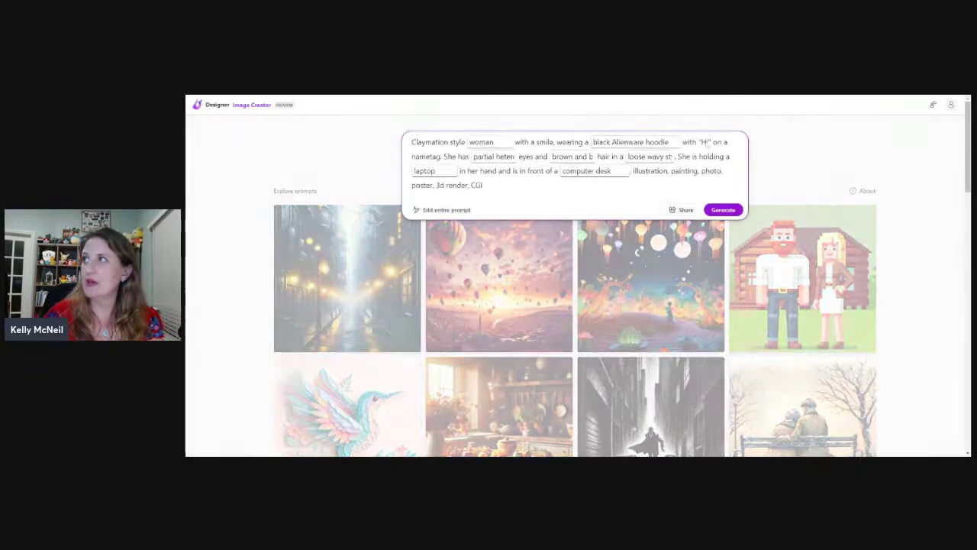
click(446, 213)
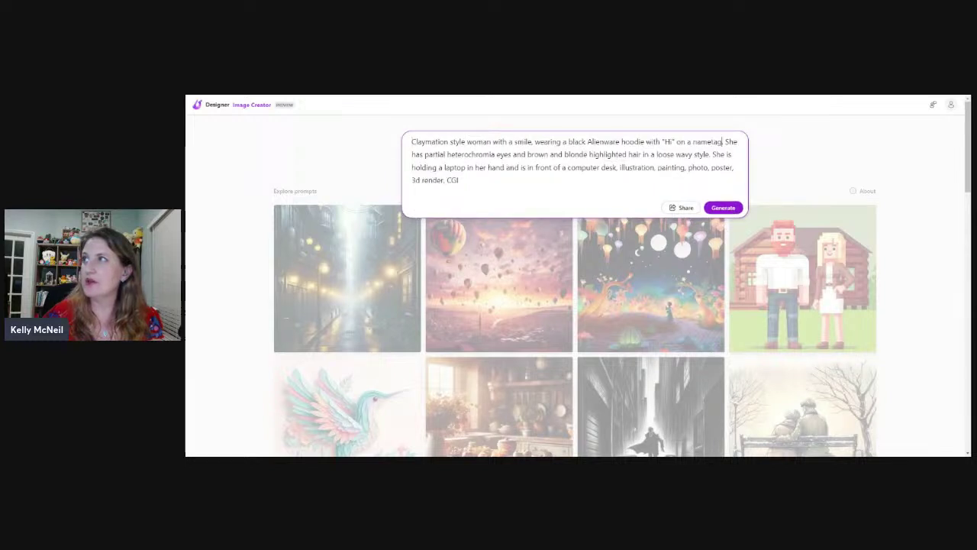
key(BackSpace)
key(BackSpace)
key(BackSpace)
key(BackSpace)
key(BackSpace)
key(BackSpace)
key(BackSpace)
key(BackSpace)
key(BackSpace)
key(BackSpace)
key(BackSpace)
key(BackSpace)
key(BackSpace)
key(BackSpace)
key(BackSpace)
key(BackSpace)
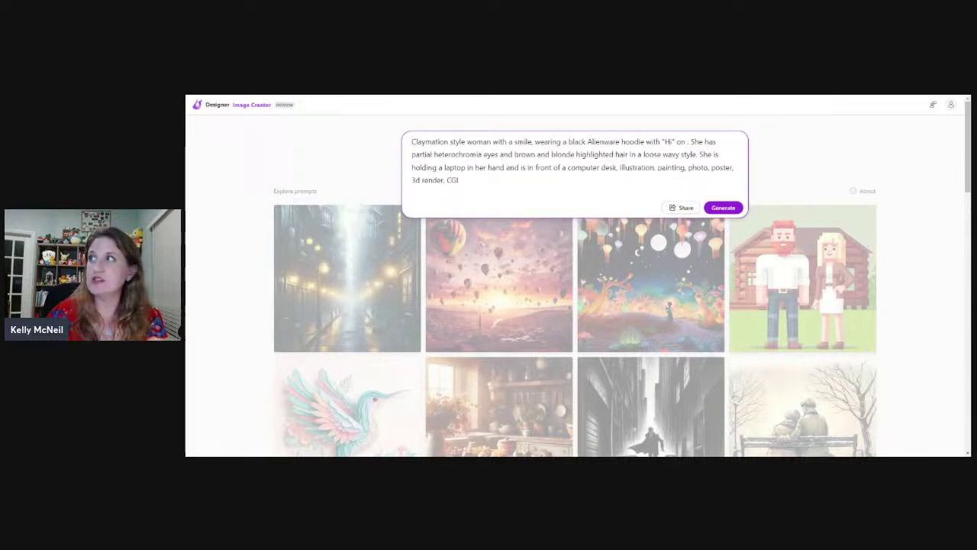
key(BackSpace)
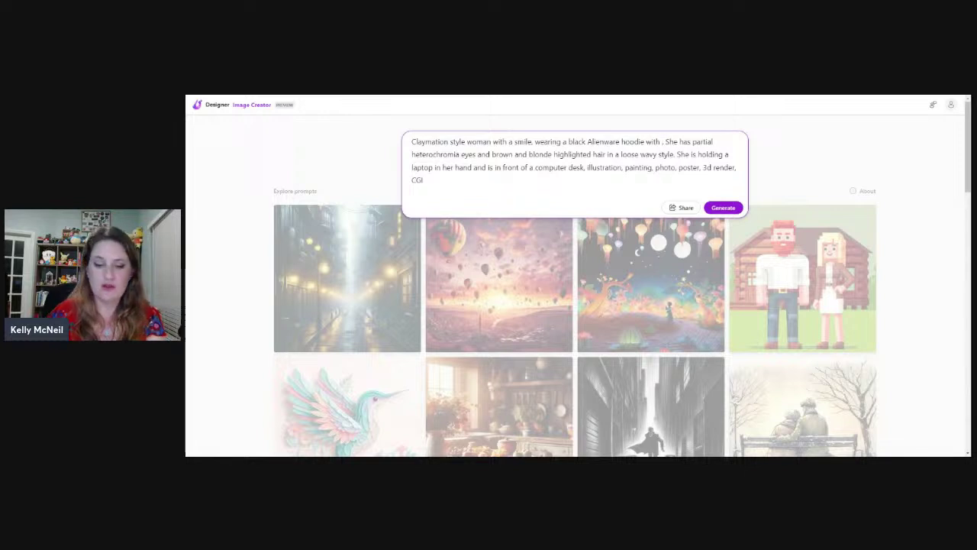
text(the Alienware logo.)
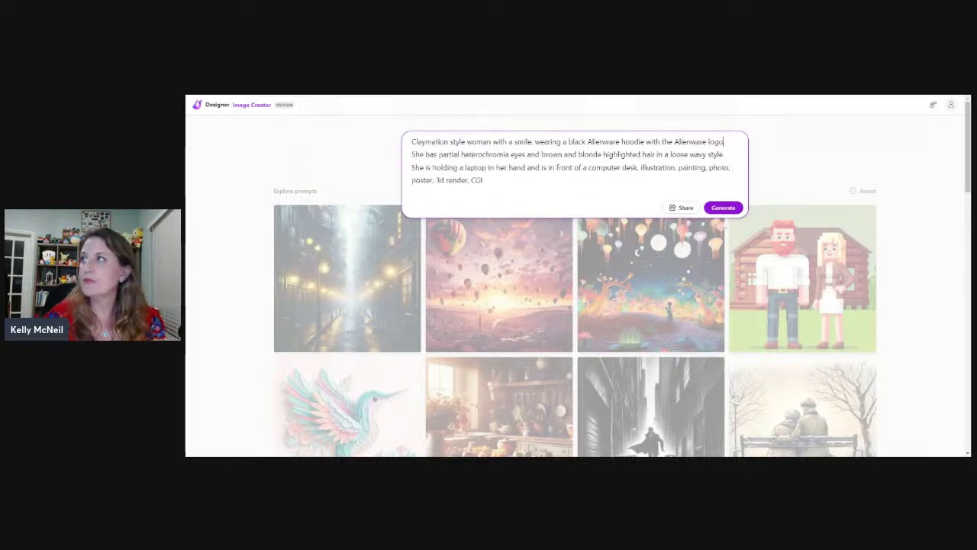
click(724, 208)
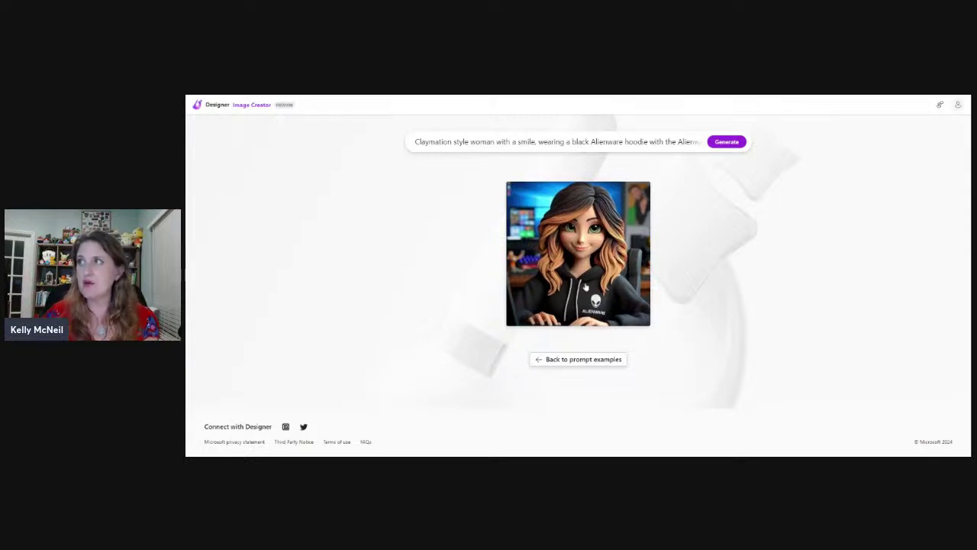
- Download the Claymation Alienware-hoodie image from its detail view
click(586, 288)
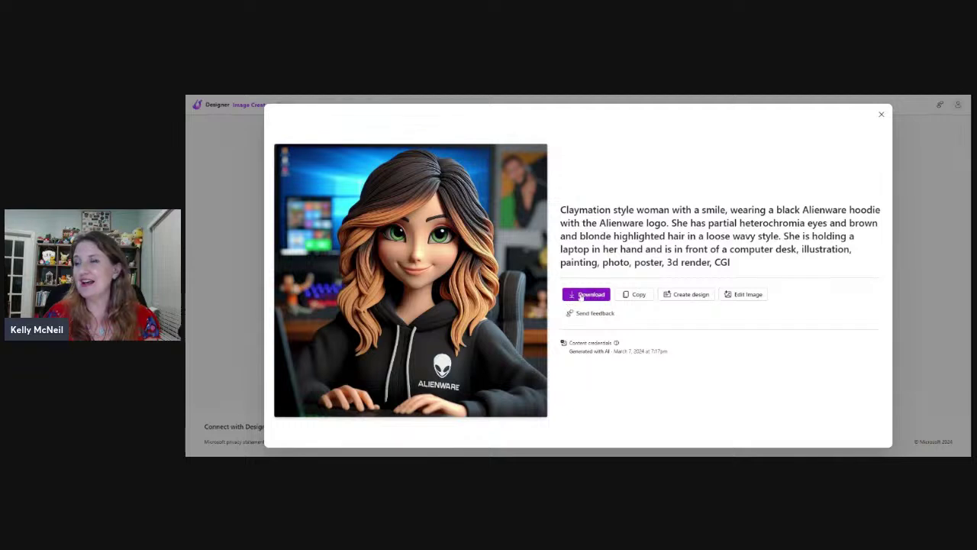
click(584, 297)
click(600, 313)
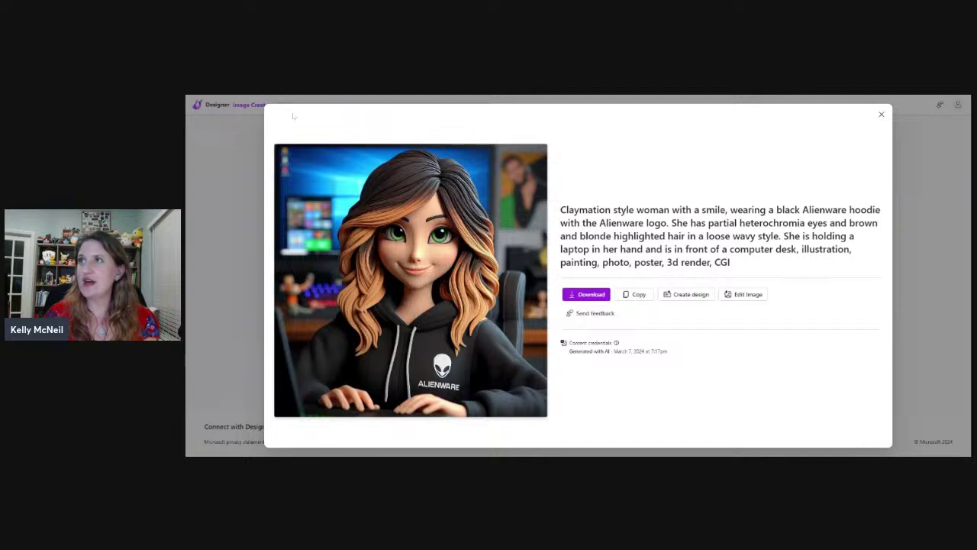
- Close the image details and begin editing the Funko figure template's male and name fields
click(238, 217)
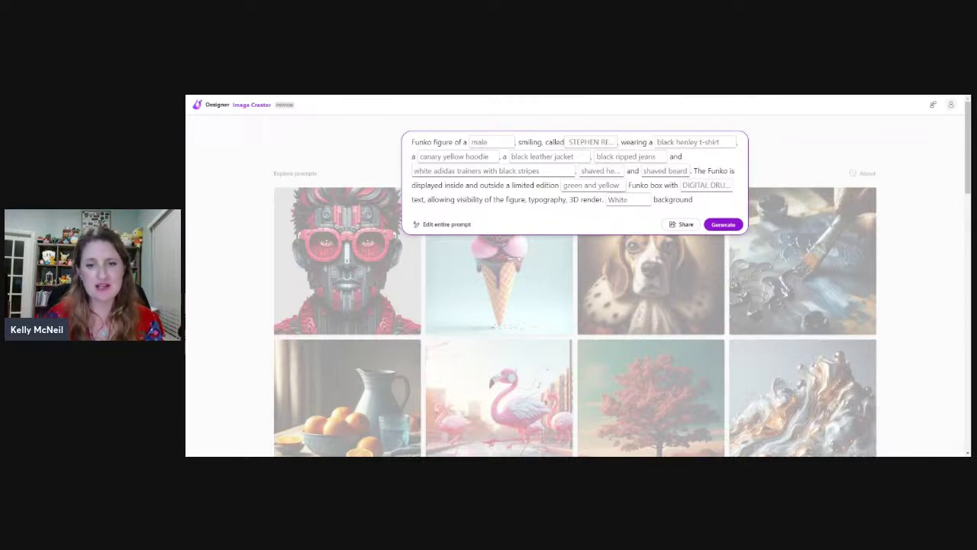
click(592, 142)
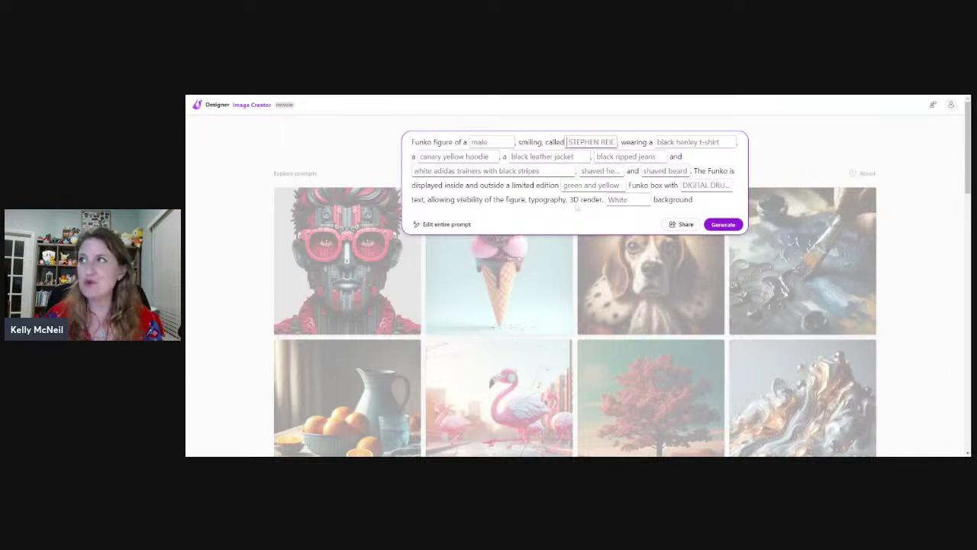
click(473, 142)
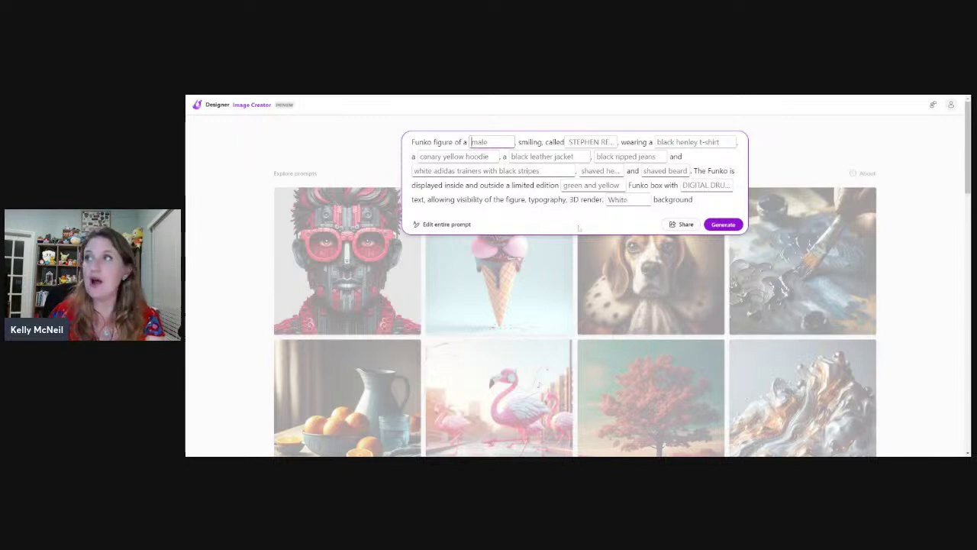
- Fill the Funko fields with woman, the presenter's name, black Alienware hoodie, and white tank top, then edit as text
text(woman)
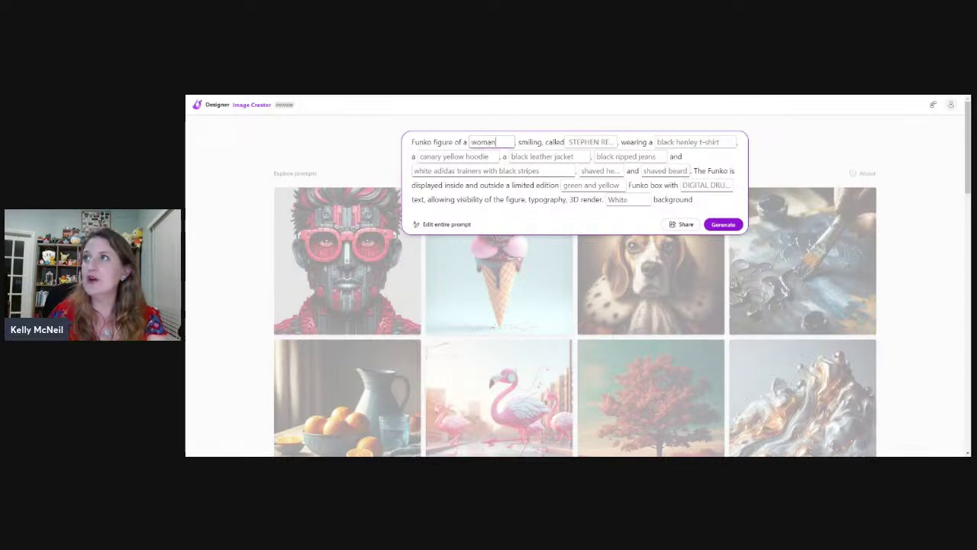
click(567, 142)
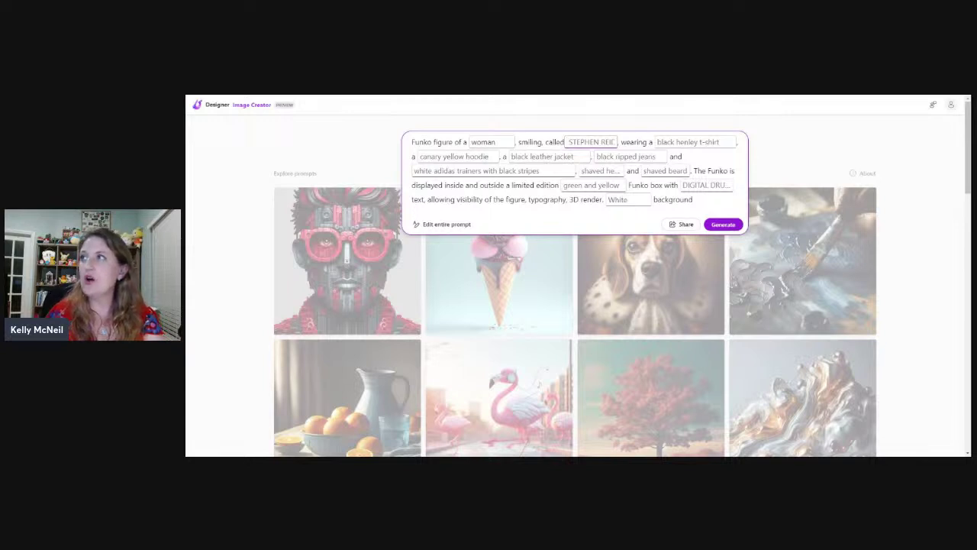
key(ctrl+a)
text(Kelly McNei)
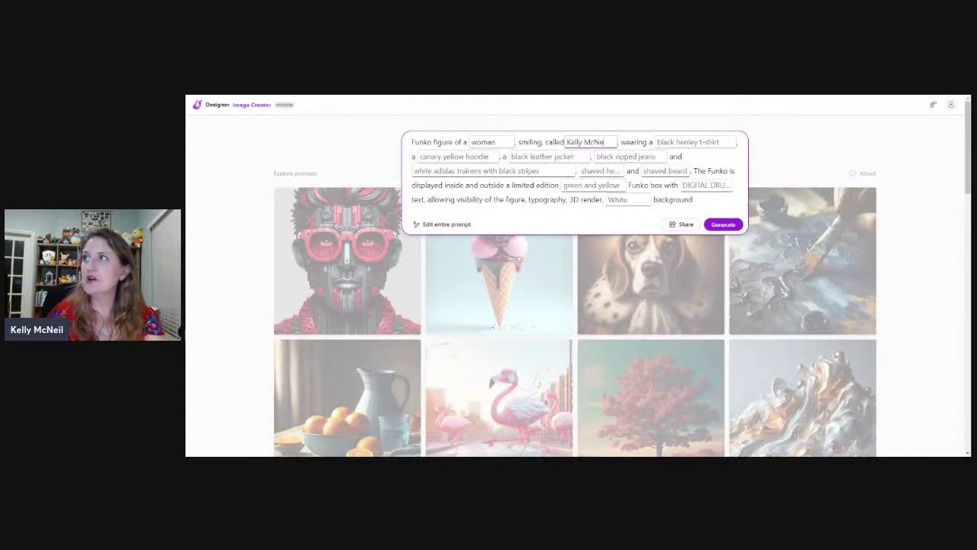
text(l)
key(Tab)
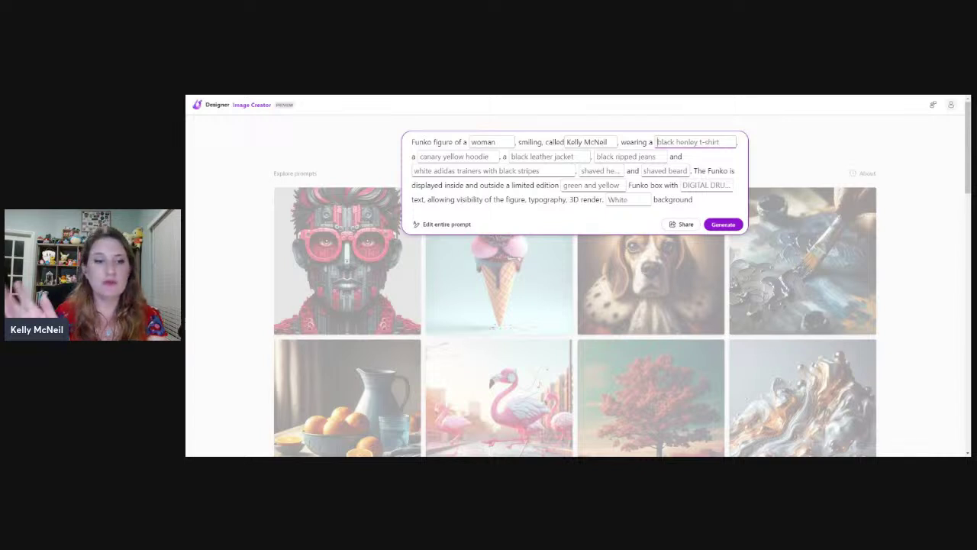
text(black Alienware hoodie)
click(455, 157)
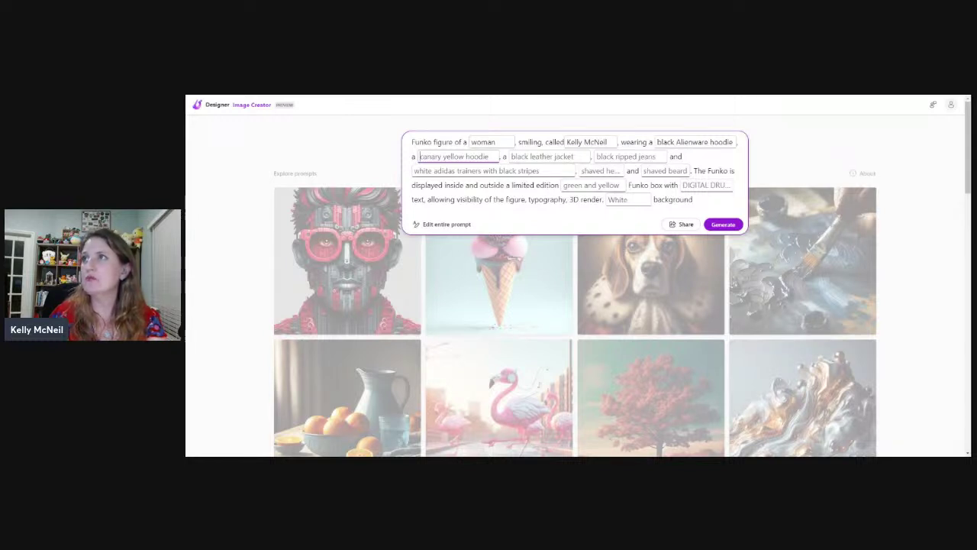
text(white tank top)
key(Tab)
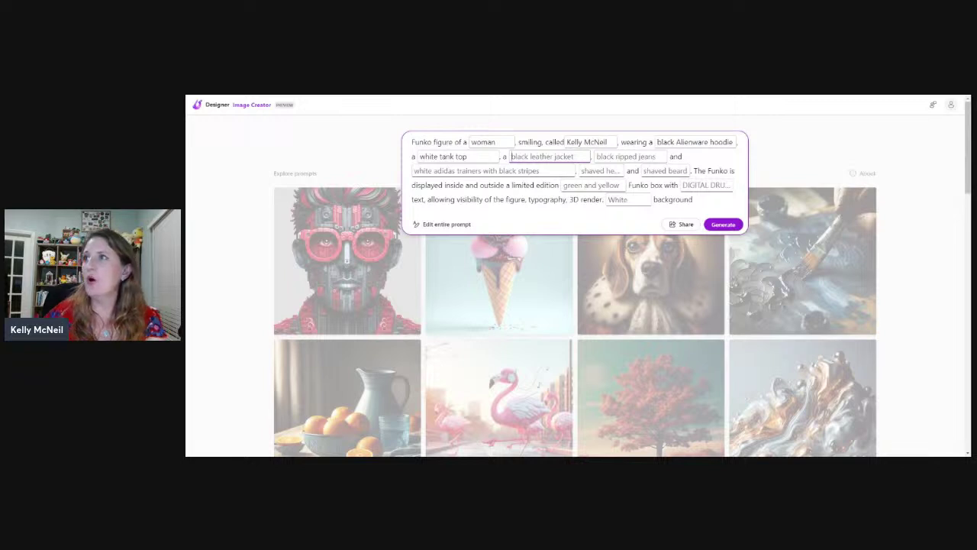
click(447, 224)
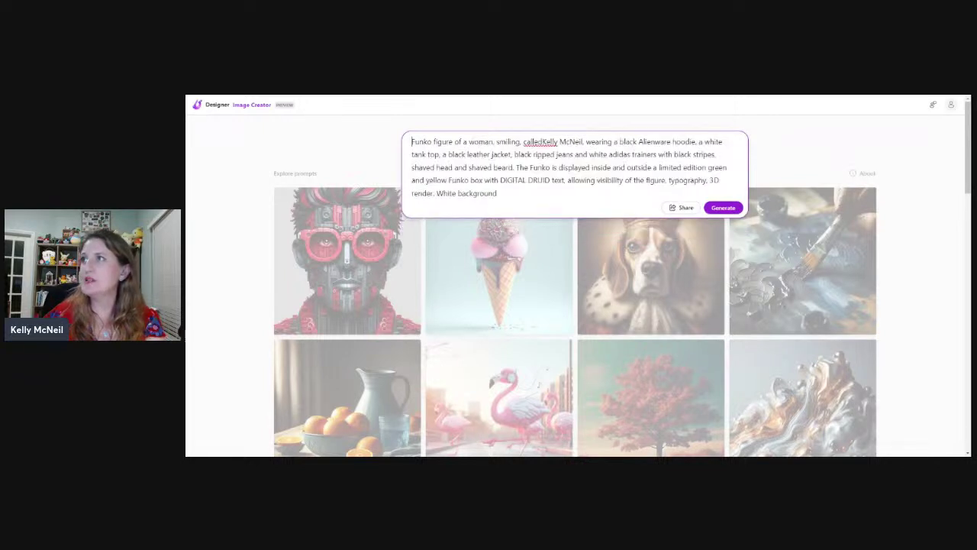
- Replace the black ripped jeans and leather jacket wording with blue jeans
click(574, 155)
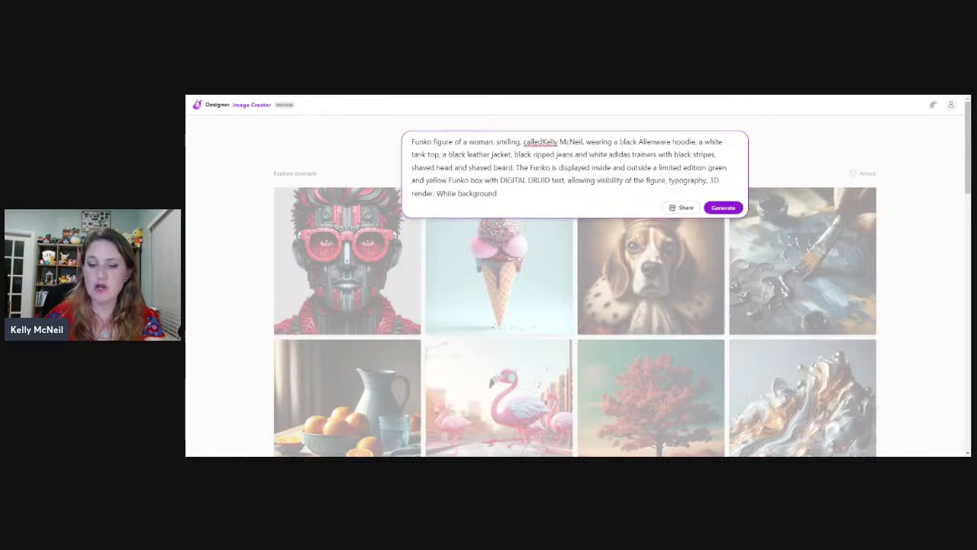
key(BackSpace)
key(BackSpace)
key(BackSpace)
key(BackSpace)
key(BackSpace)
key(BackSpace)
key(BackSpace)
key(BackSpace)
key(BackSpace)
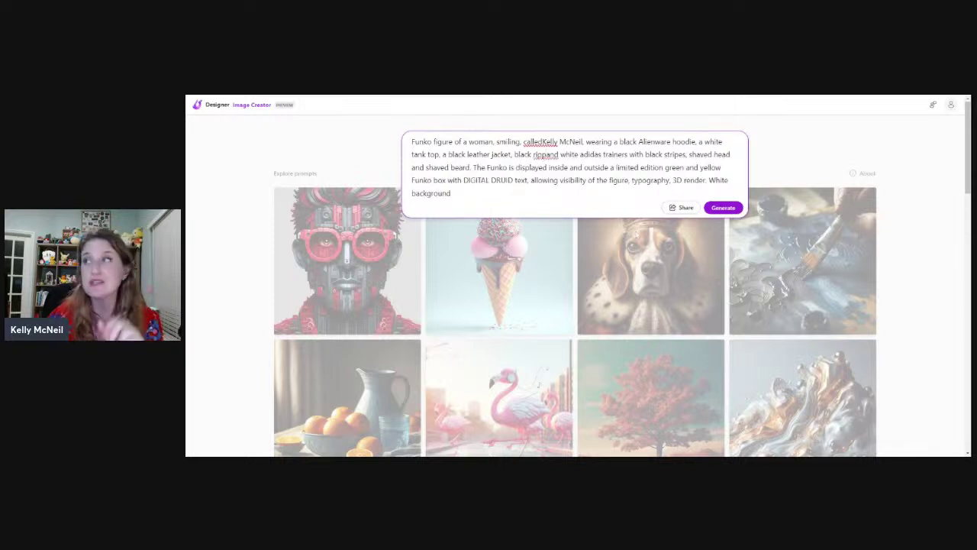
key(BackSpace)
key(BackSpace)
key(BackSpace)
key(BackSpace)
key(BackSpace)
key(BackSpace)
key(BackSpace)
key(BackSpace)
key(BackSpace)
key(BackSpace)
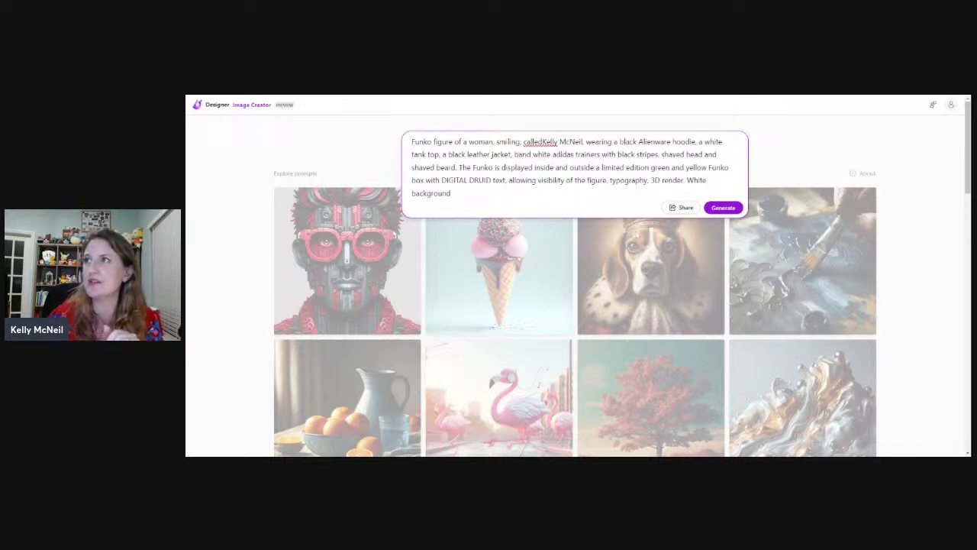
key(BackSpace)
key(BackSpace)
key(BackSpace)
key(BackSpace)
key(BackSpace)
key(BackSpace)
key(BackSpace)
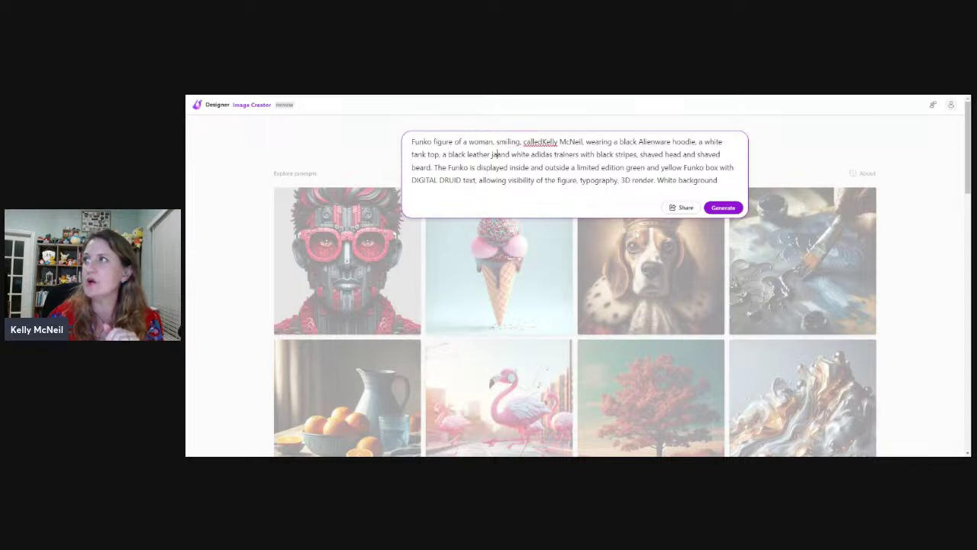
key(BackSpace)
key(BackSpace)
key(BackSpace)
key(BackSpace)
key(BackSpace)
key(BackSpace)
key(BackSpace)
key(BackSpace)
key(BackSpace)
key(BackSpace)
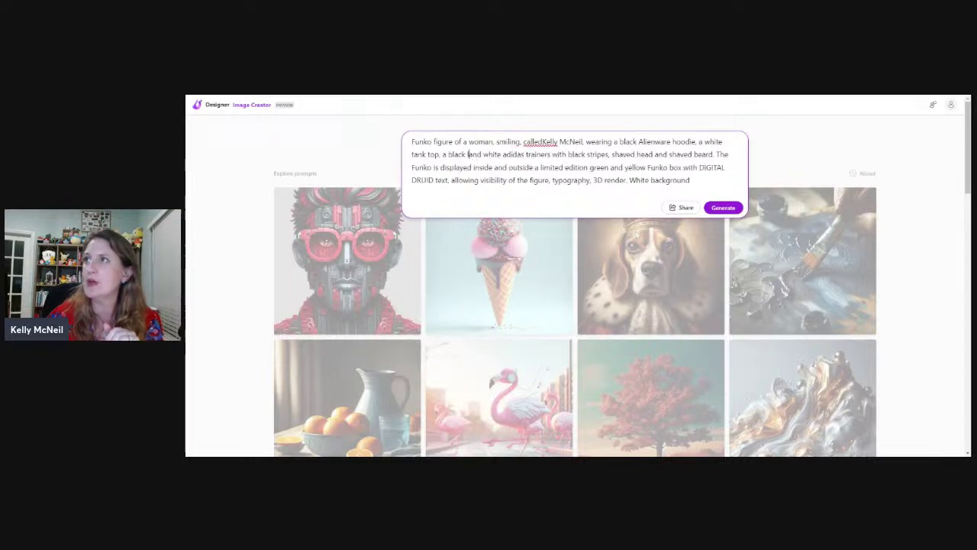
key(BackSpace)
key(BackSpace)
key(BackSpace)
key(BackSpace)
key(BackSpace)
key(BackSpace)
key(BackSpace)
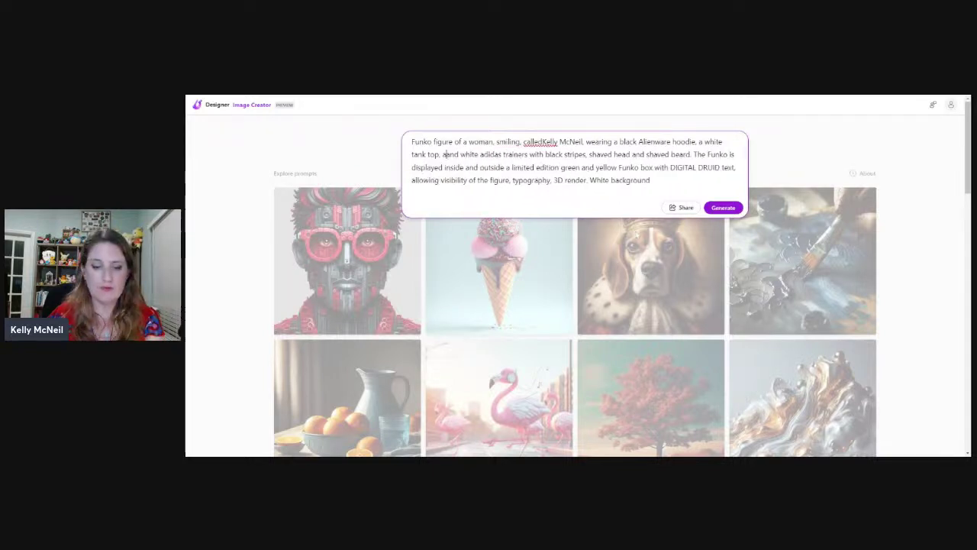
text(nd blue jeans)
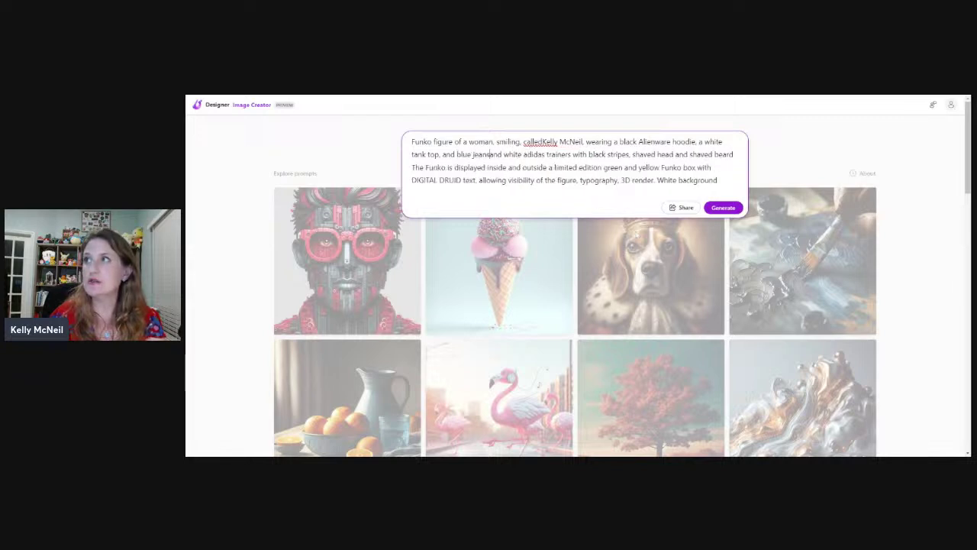
key(BackSpace)
key(BackSpace)
key(BackSpace)
key(BackSpace)
key(BackSpace)
key(BackSpace)
key(BackSpace)
key(BackSpace)
key(BackSpace)
key(BackSpace)
key(BackSpace)
key(BackSpace)
key(BackSpace)
key(BackSpace)
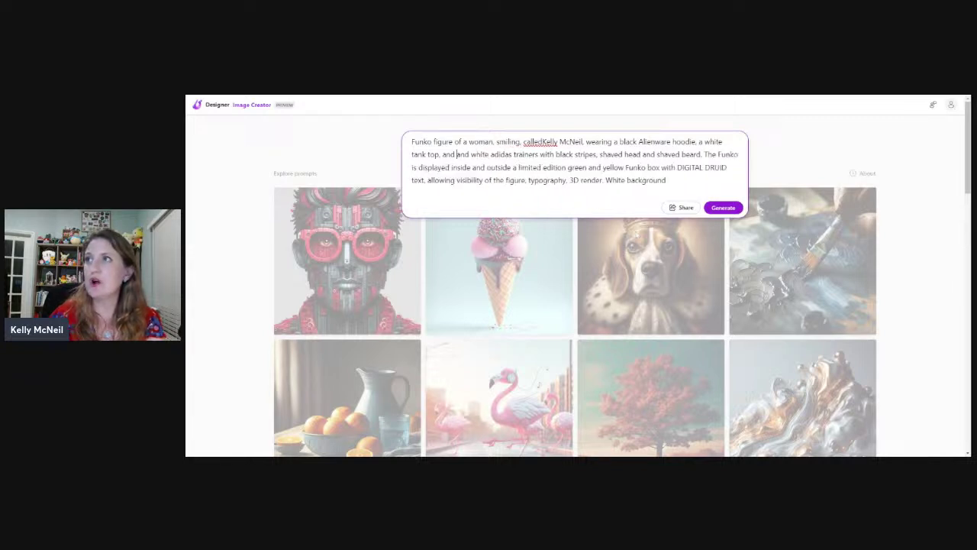
text(blue jeans)
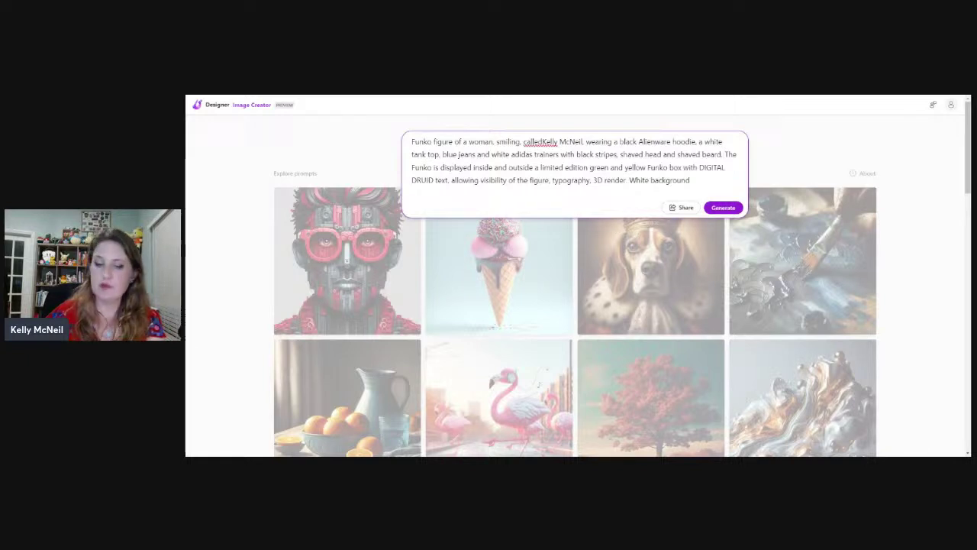
- Swap the shaved head and beard for 'brown hair with blonde highlight'
key(BackSpace)
key(BackSpace)
key(BackSpace)
key(BackSpace)
key(BackSpace)
key(BackSpace)
key(BackSpace)
key(BackSpace)
key(BackSpace)
key(BackSpace)
key(BackSpace)
key(BackSpace)
key(BackSpace)
key(BackSpace)
key(BackSpace)
key(BackSpace)
key(BackSpace)
key(BackSpace)
key(BackSpace)
key(BackSpace)
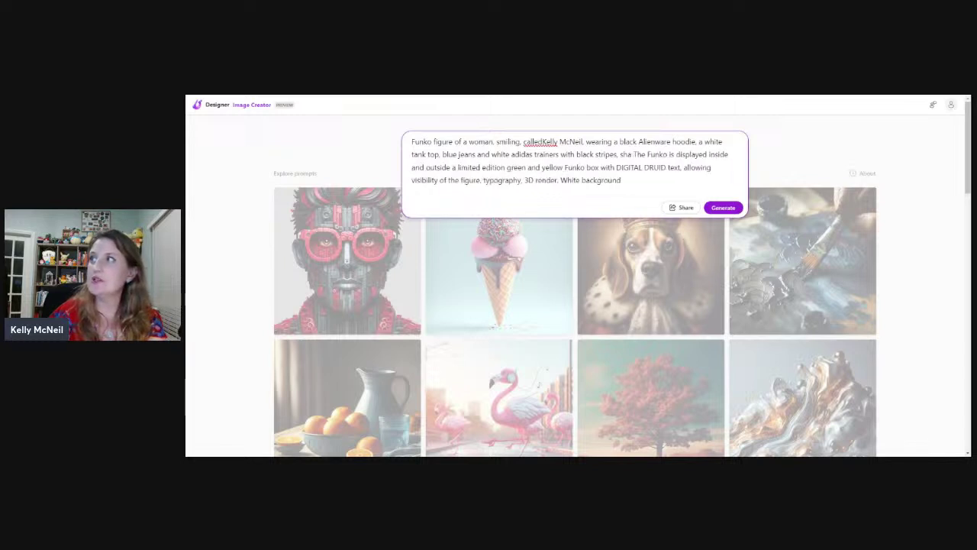
key(BackSpace)
key(BackSpace)
key(BackSpace)
text(brown)
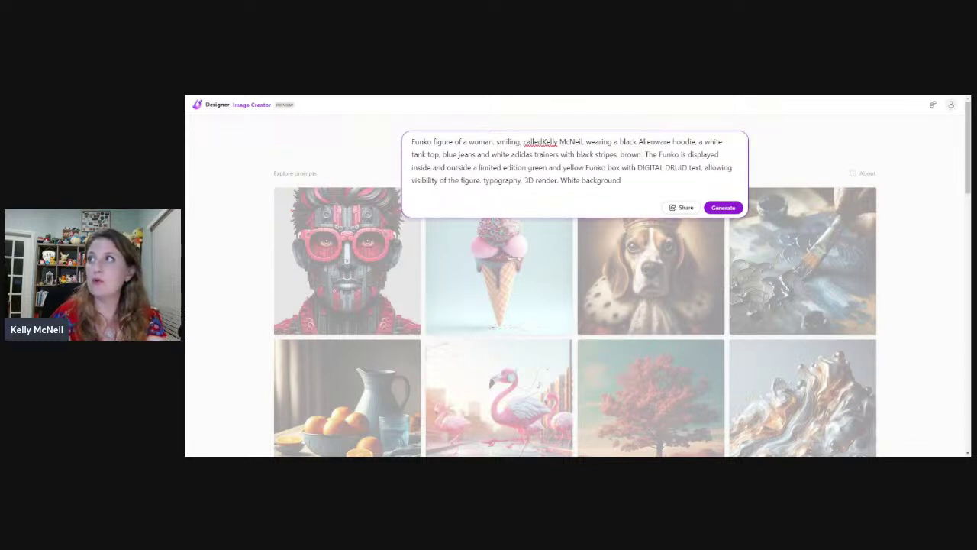
text( hair with blo)
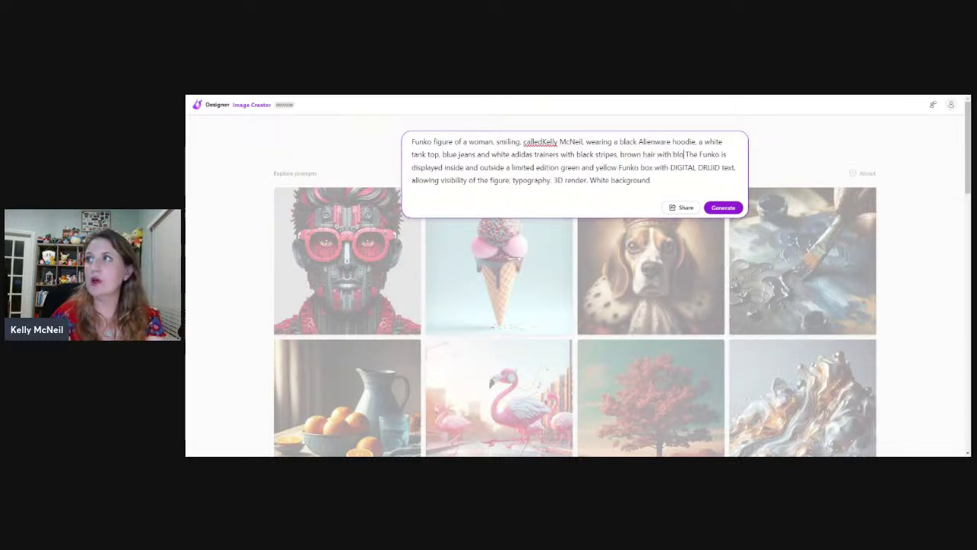
text(nde high)
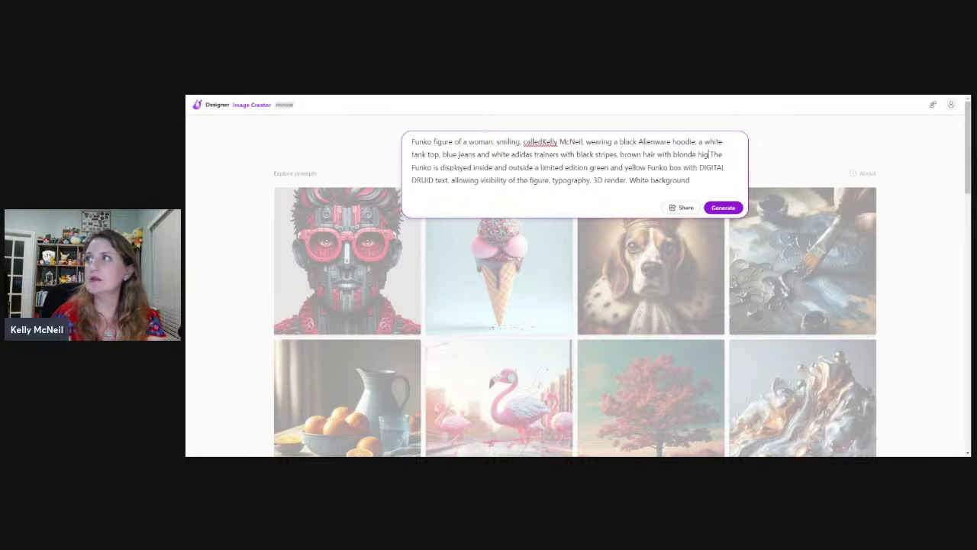
text(lights.)
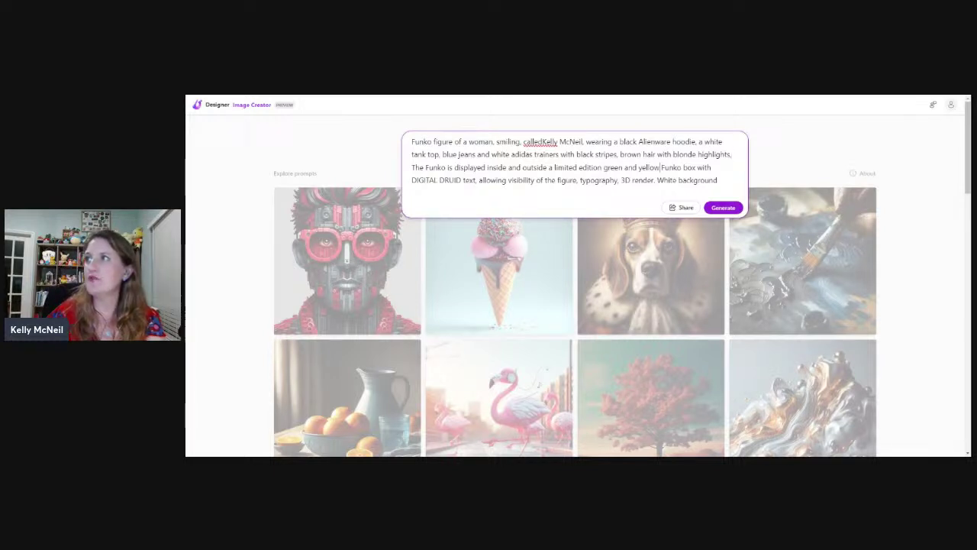
- Make the Funko box teal and purple and change its printed text to EDUGAMERGAL
key(BackSpace)
key(BackSpace)
key(BackSpace)
key(BackSpace)
key(BackSpace)
key(BackSpace)
key(BackSpace)
key(BackSpace)
key(BackSpace)
key(BackSpace)
key(BackSpace)
key(BackSpace)
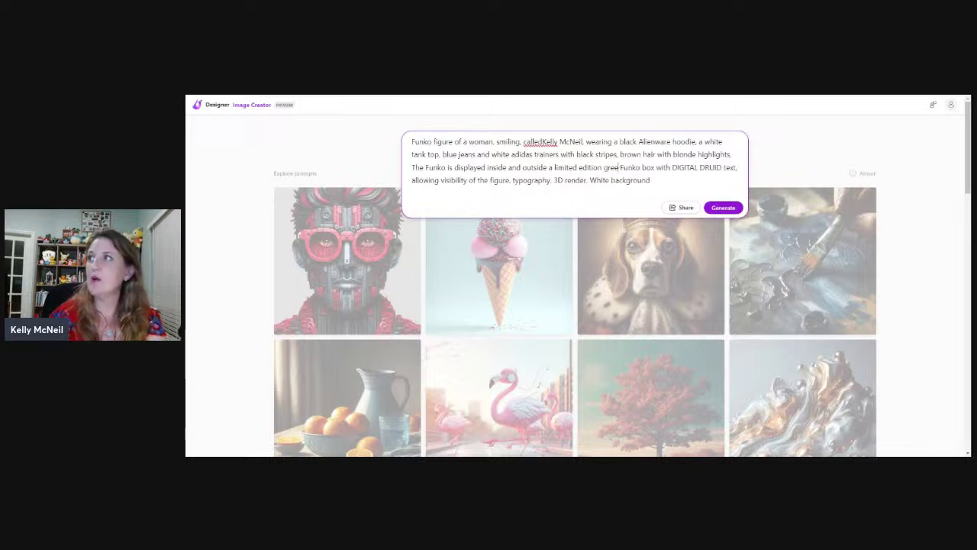
key(BackSpace)
key(BackSpace)
key(BackSpace)
key(BackSpace)
text(teal and purple)
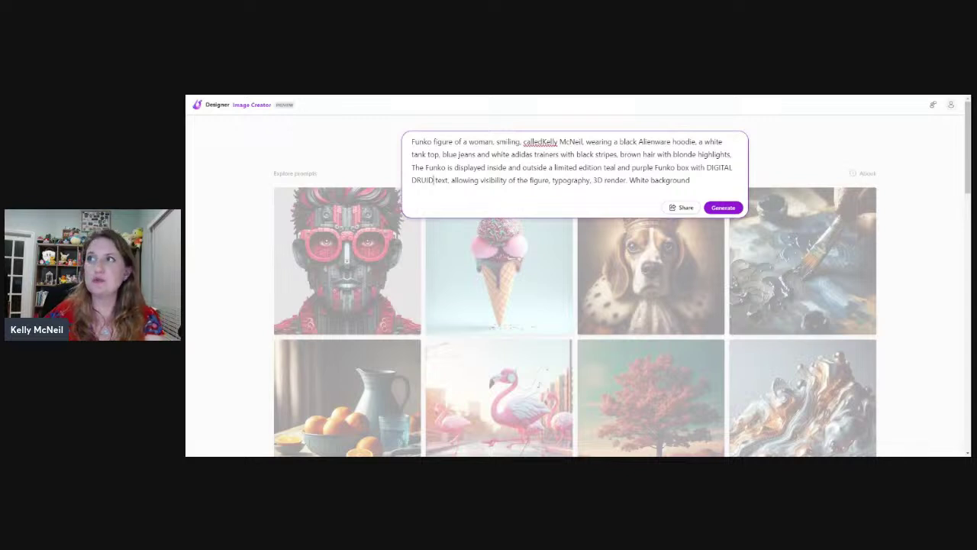
key(BackSpace)
key(BackSpace)
key(BackSpace)
key(BackSpace)
key(BackSpace)
key(BackSpace)
key(BackSpace)
key(BackSpace)
key(BackSpace)
key(BackSpace)
key(BackSpace)
key(BackSpace)
key(BackSpace)
key(BackSpace)
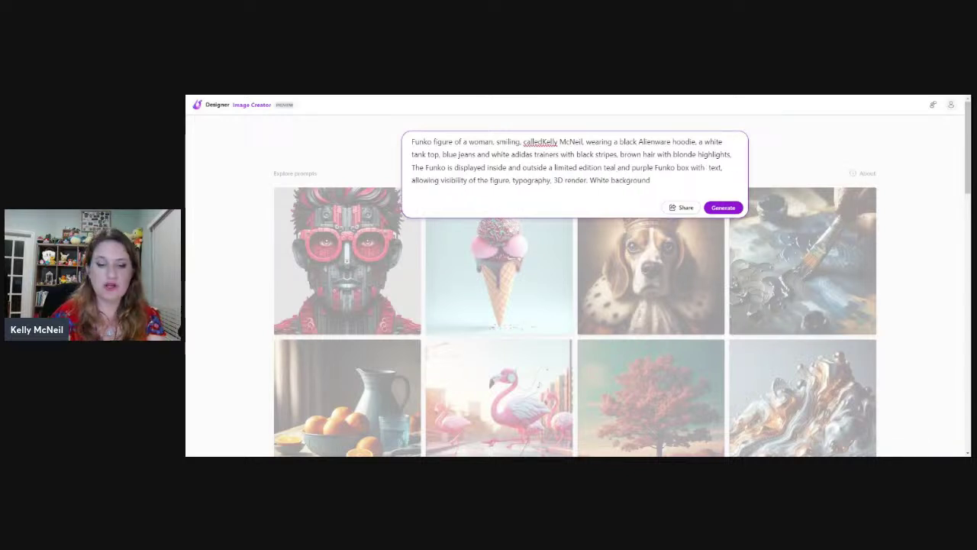
text(EDUGAMER)
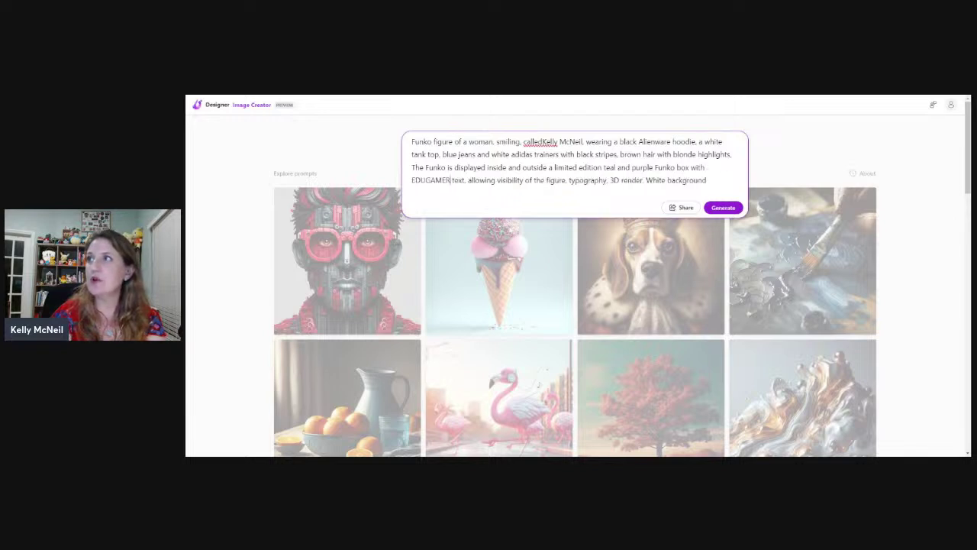
text(GAI)
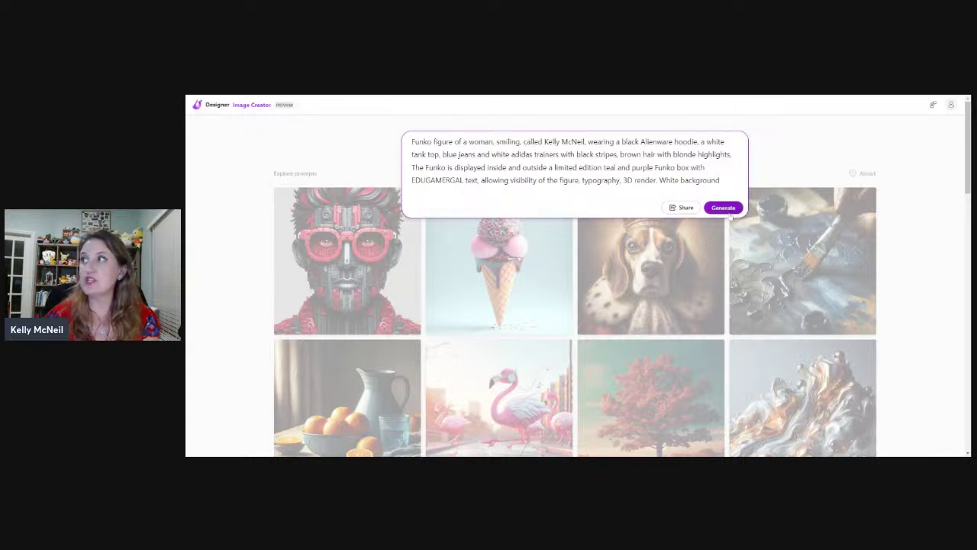
- Generate images from the edited Funko figure prompt of a smiling woman in a black hoodie
click(721, 214)
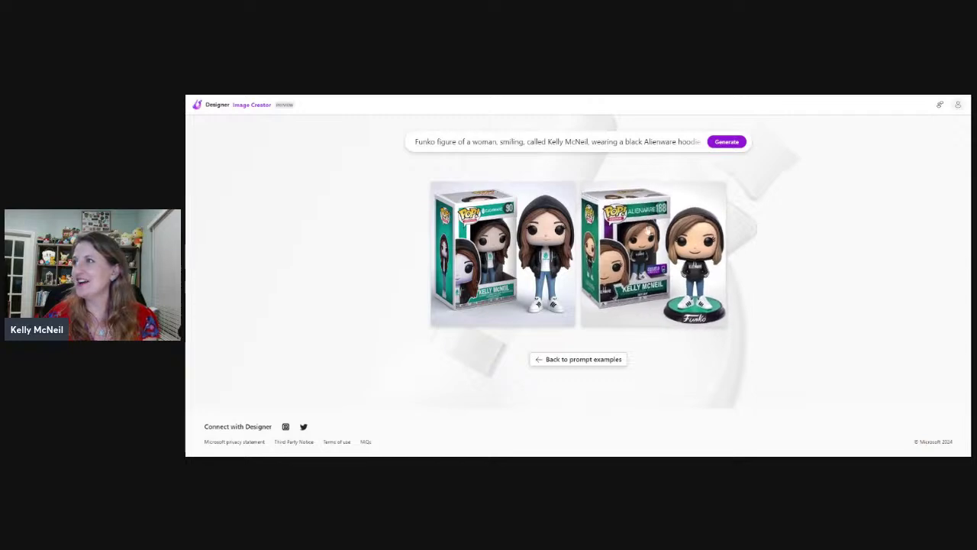
- View each of the two Funko figure images enlarged, closing each one afterwards
click(524, 287)
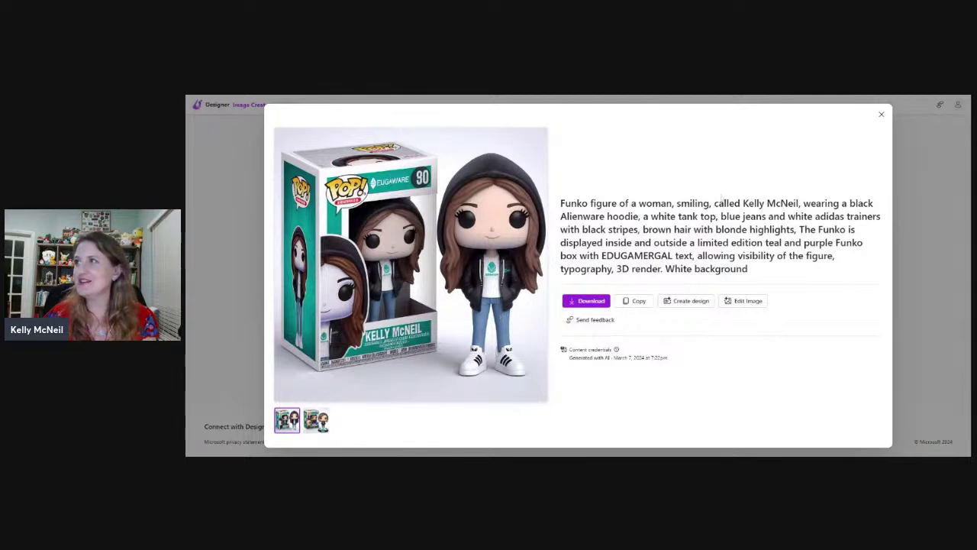
click(882, 114)
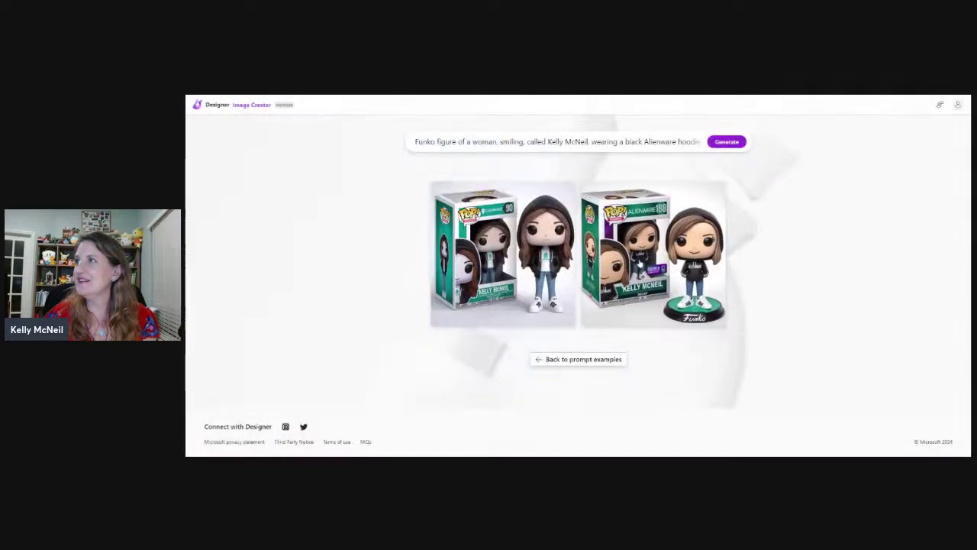
click(646, 263)
click(881, 114)
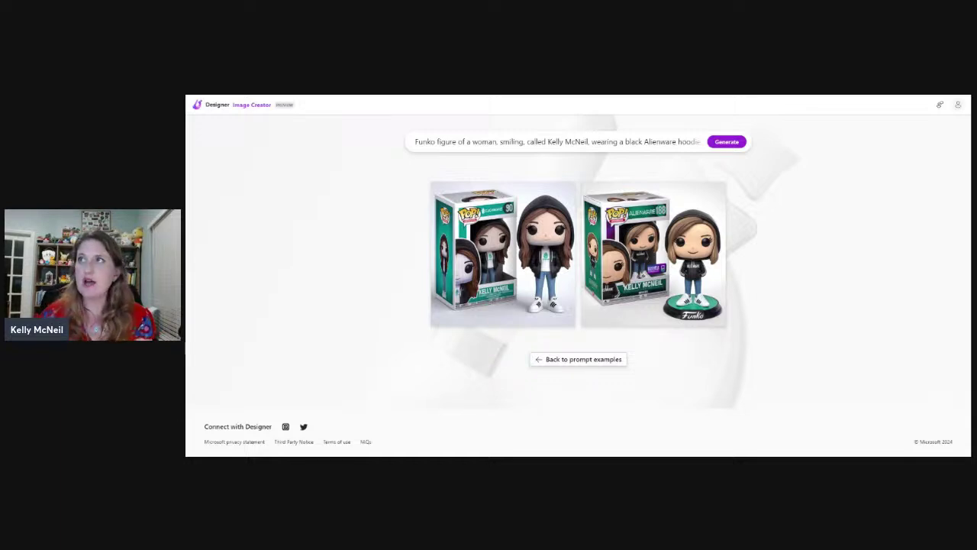
- Go back to the shared LEGO minifig prompt template with its fill-in fields
key(alt+Left)
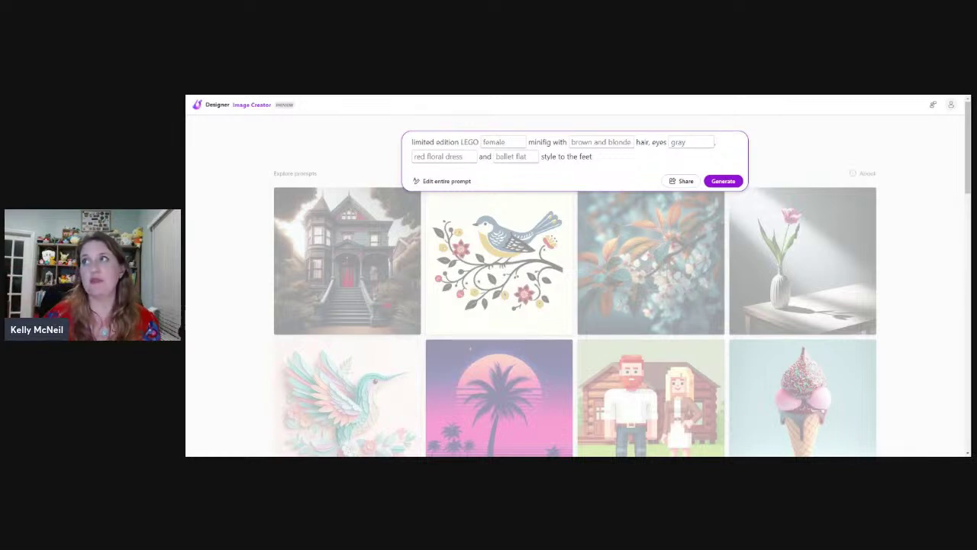
- Fill the template with female, brown and blonde hair, partial heterochromia, black Alienware hoodie and blue jeans, and sneaker
click(484, 142)
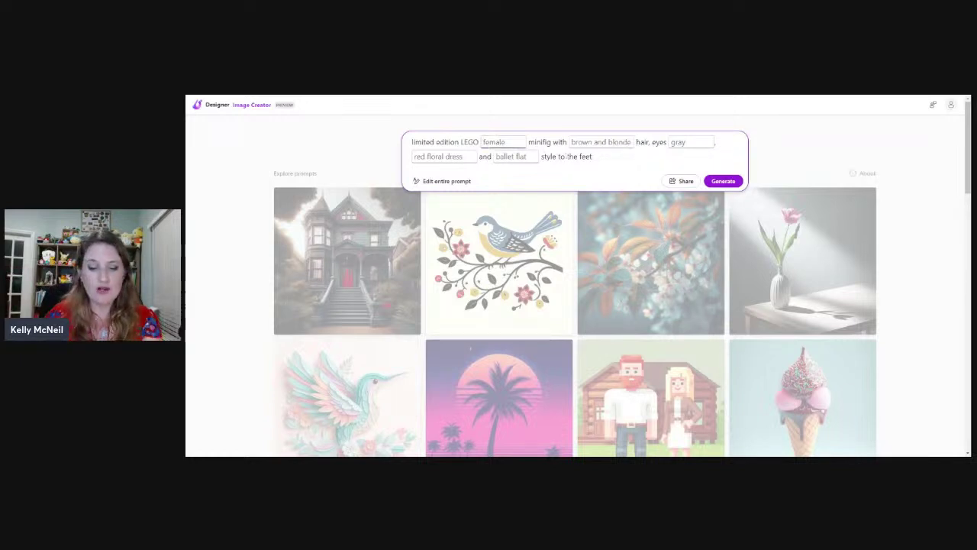
text(female)
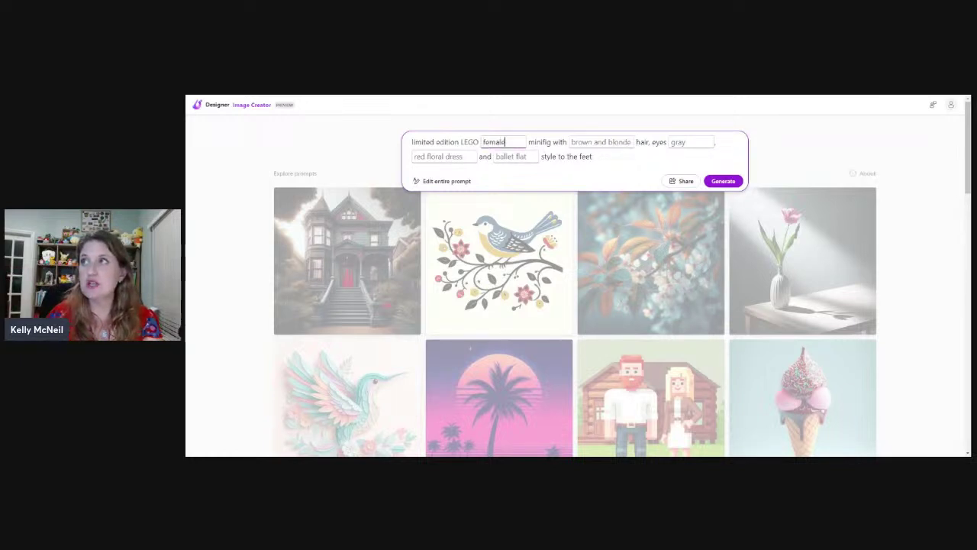
click(572, 142)
text(brown and blonde)
key(Tab)
text(partial he)
text(terochromia)
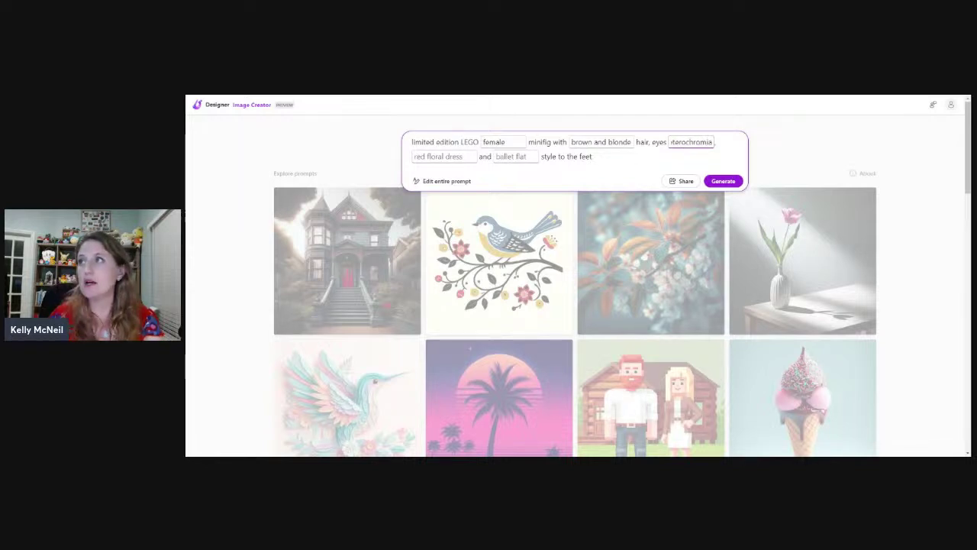
key(Tab)
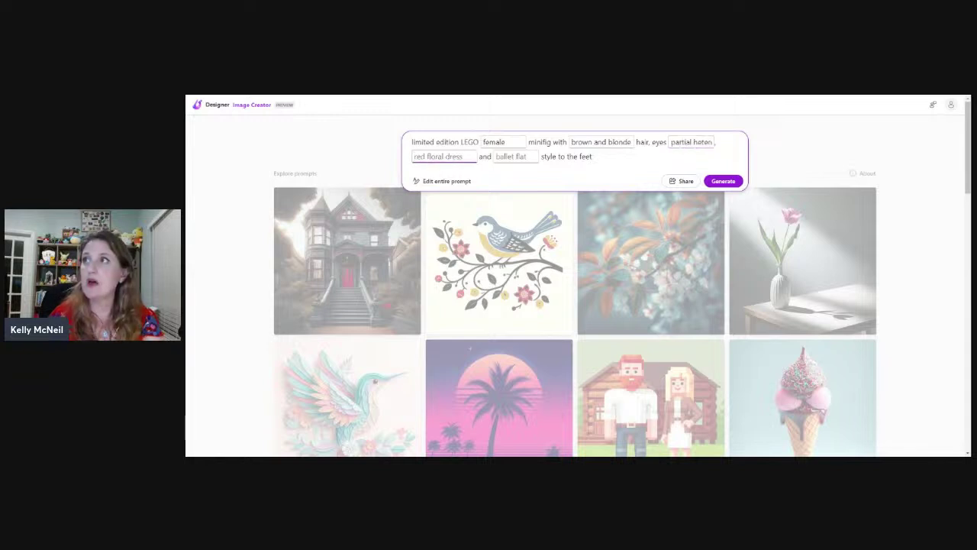
text(black Aline)
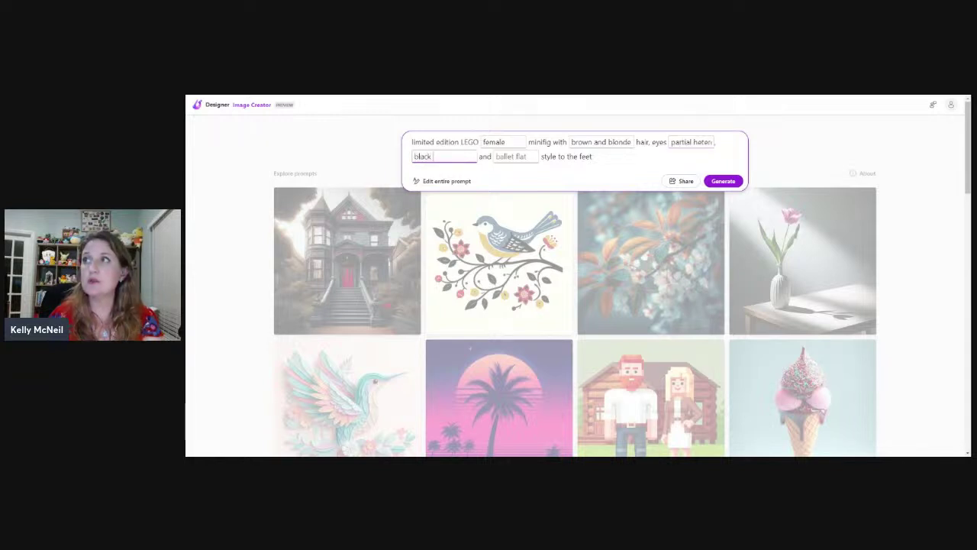
key(BackSpace)
key(BackSpace)
text(enware hoodie)
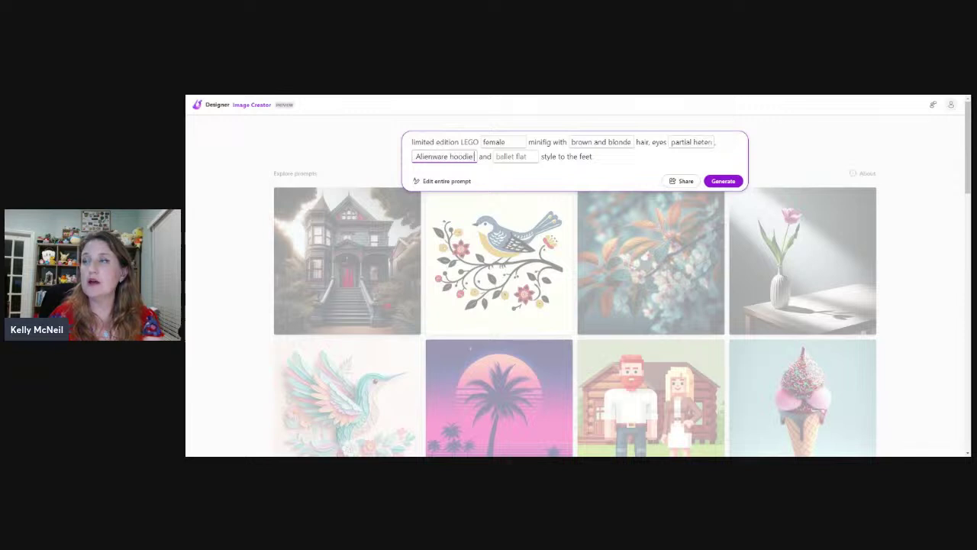
text( and )
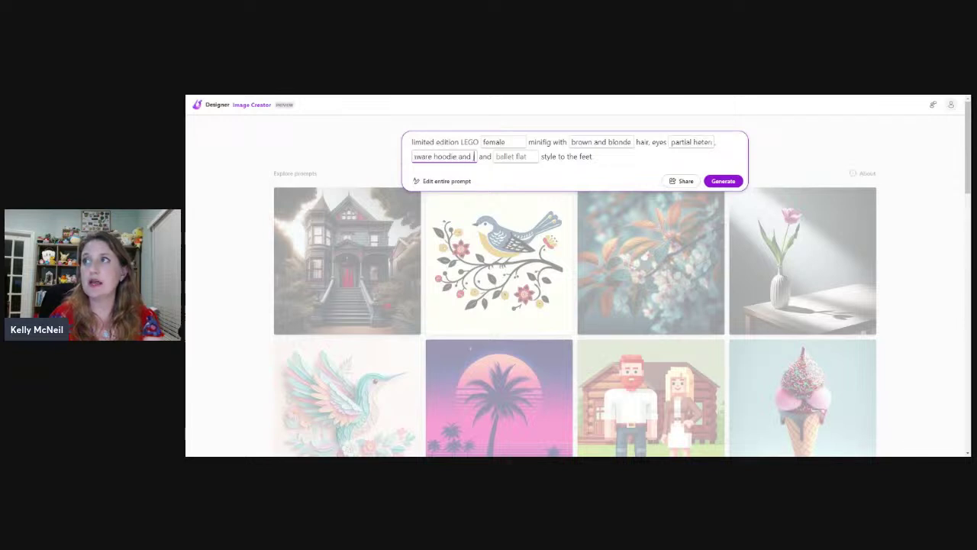
text(blue jean)
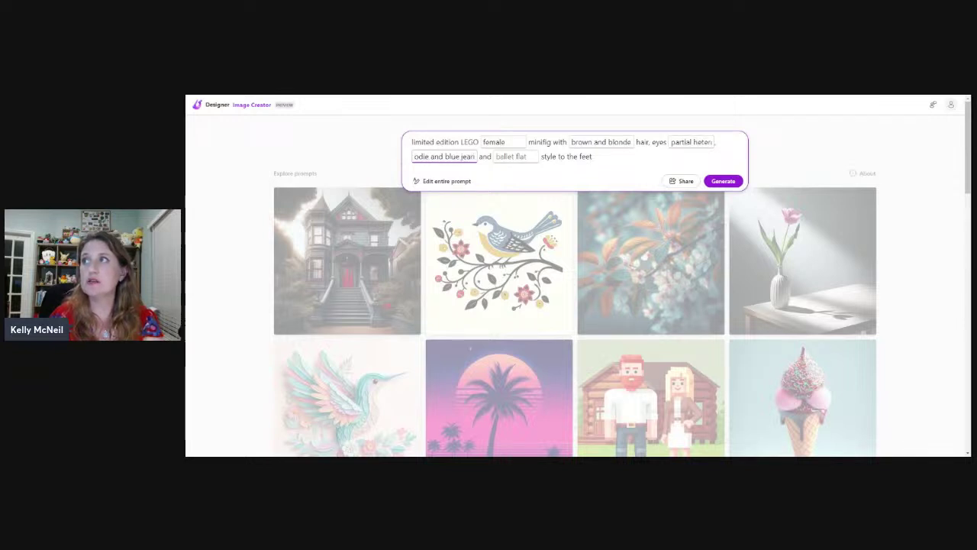
text(s)
key(Tab)
text(sneaker)
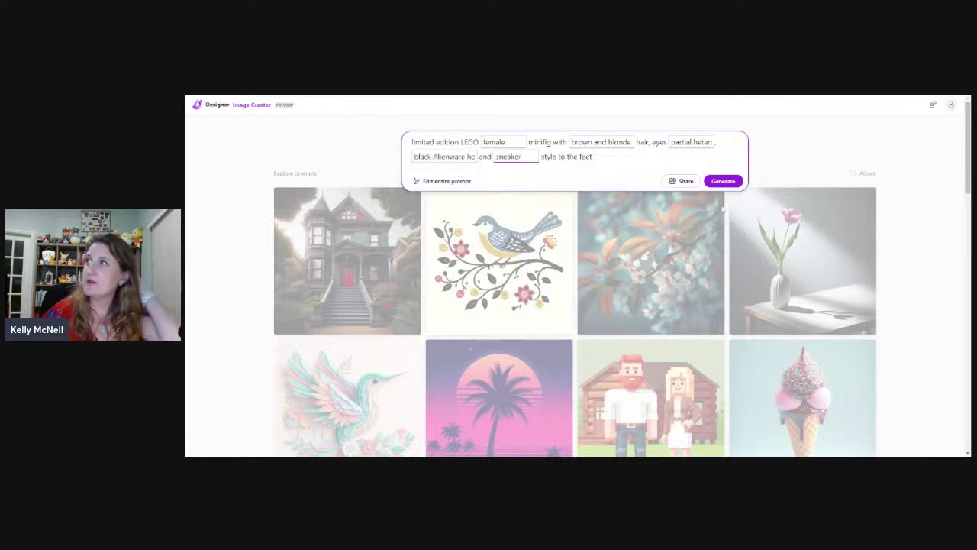
- Generate images from the filled-in LEGO minifig template
click(723, 183)
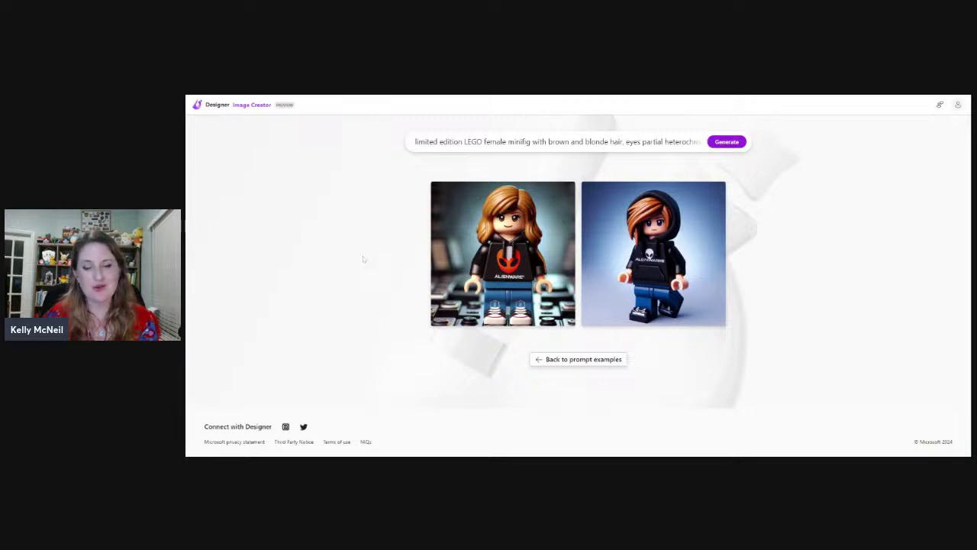
- View the left and right LEGO minifig images enlarged, then return to the two-image results
click(526, 281)
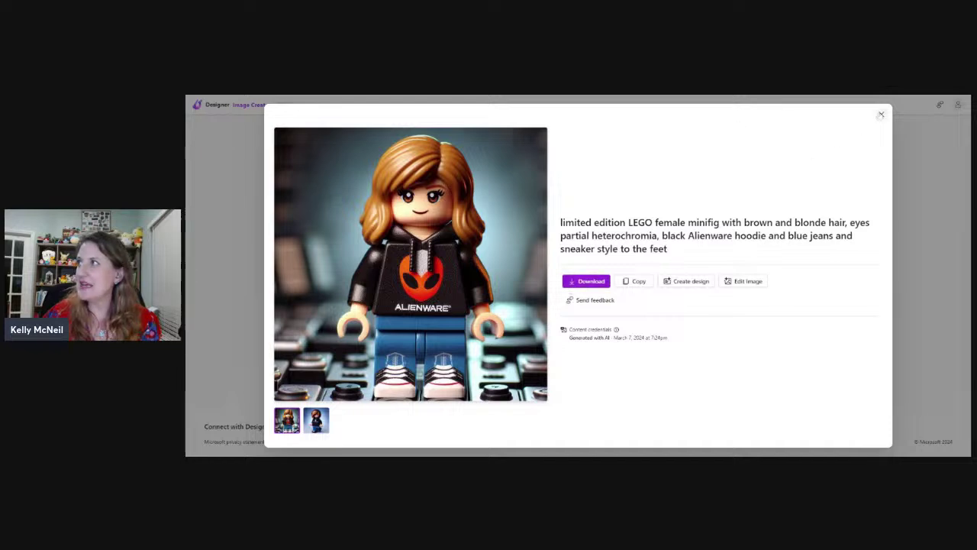
click(881, 114)
click(634, 277)
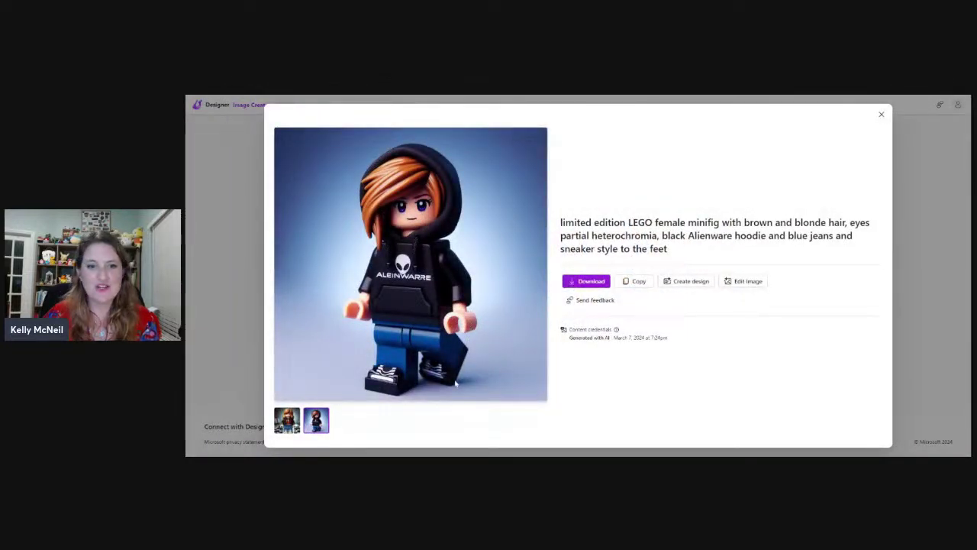
click(882, 114)
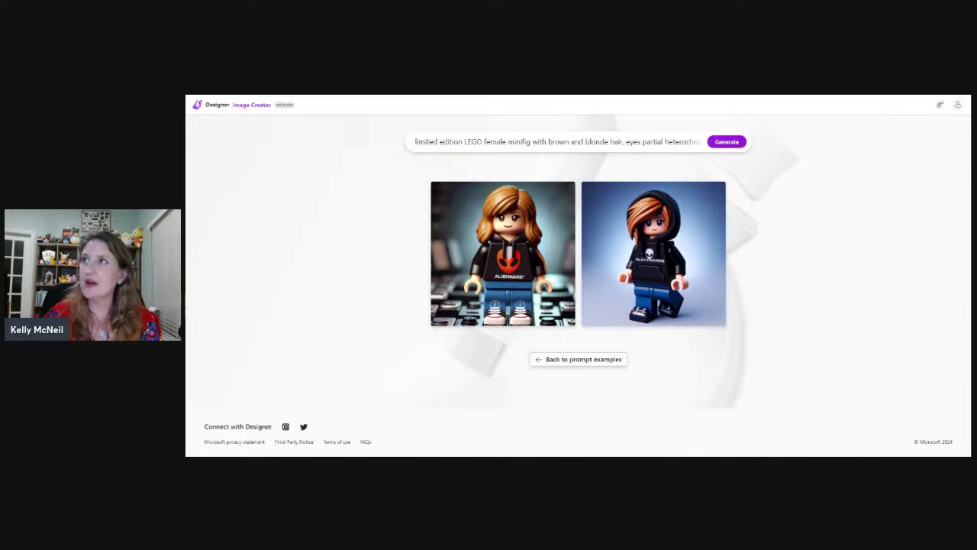
- Switch back to the Canva slideshow showing the 'Where to find prompts + more resources' slide
key(alt+Tab)
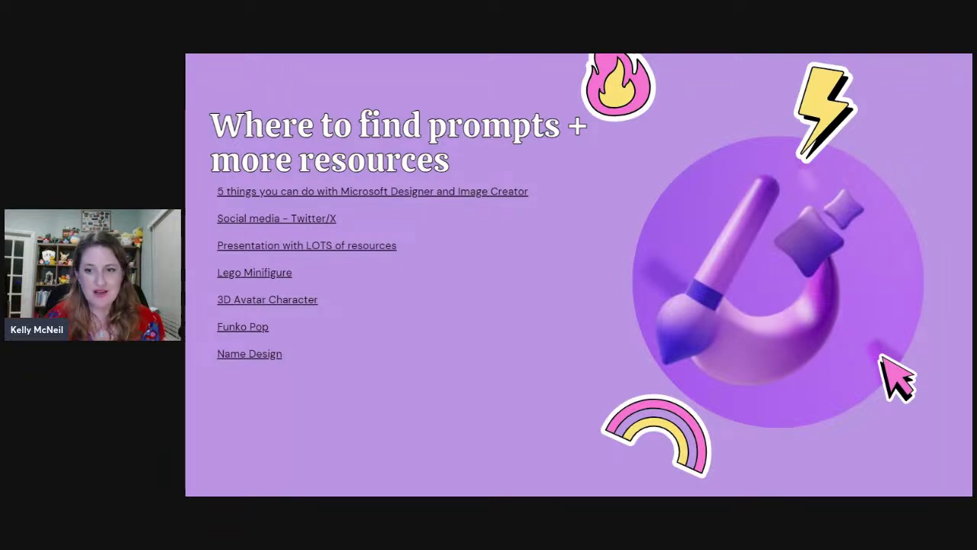
- Advance the Canva deck to the final Q + A slide
key(Right)
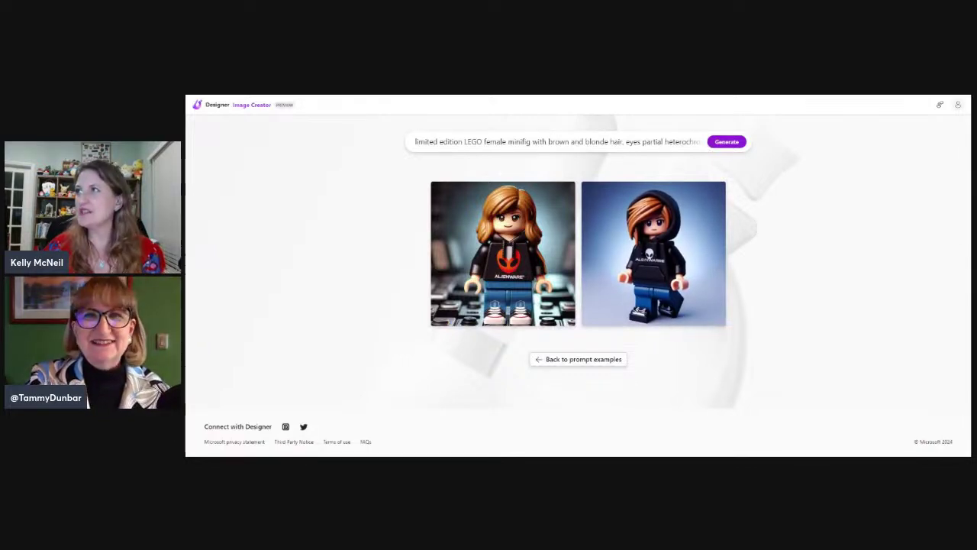
- Expand and collapse the prompt's editable fields, then return to the Designer home page
click(574, 144)
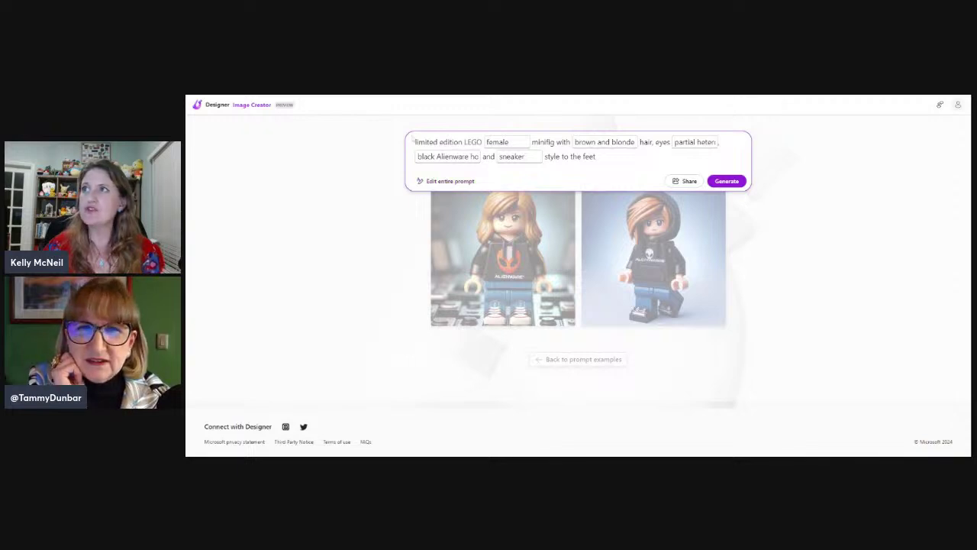
click(223, 112)
click(220, 107)
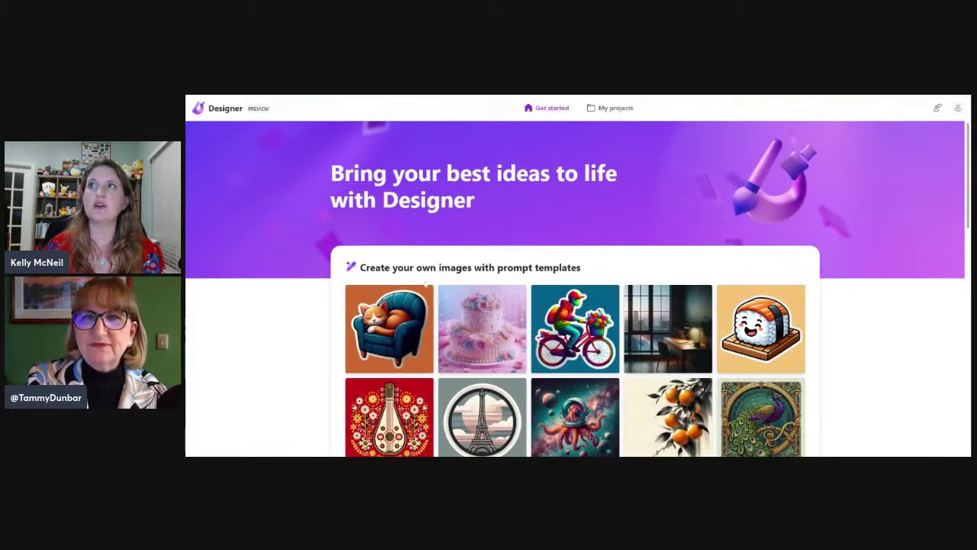
- Check the account menu and scroll to the Image, Sticker and Design Creator tools
scroll(458, 199, down, 2)
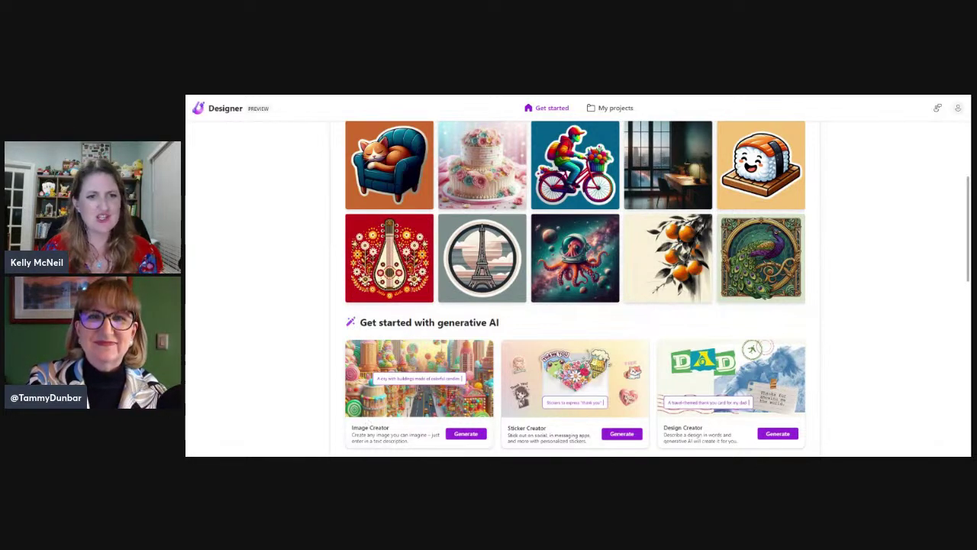
click(958, 108)
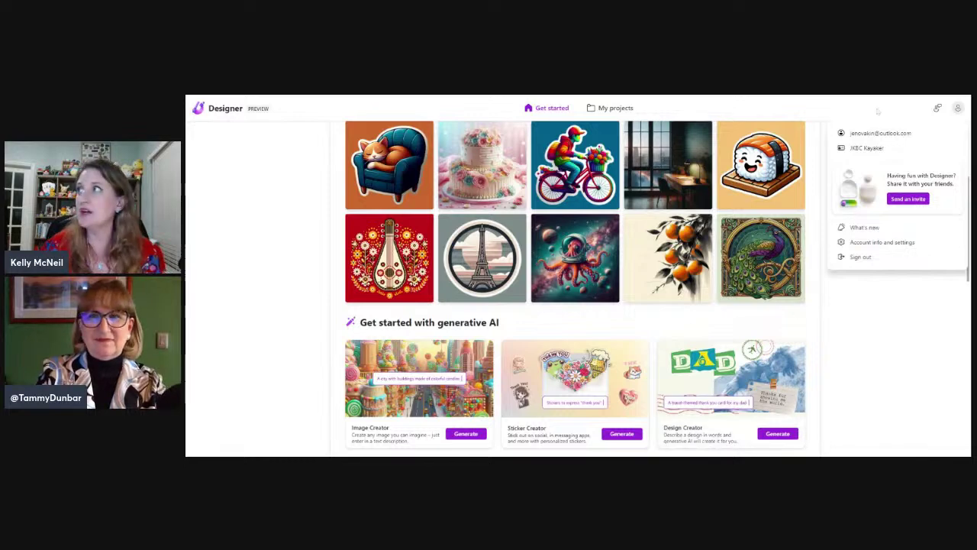
click(871, 327)
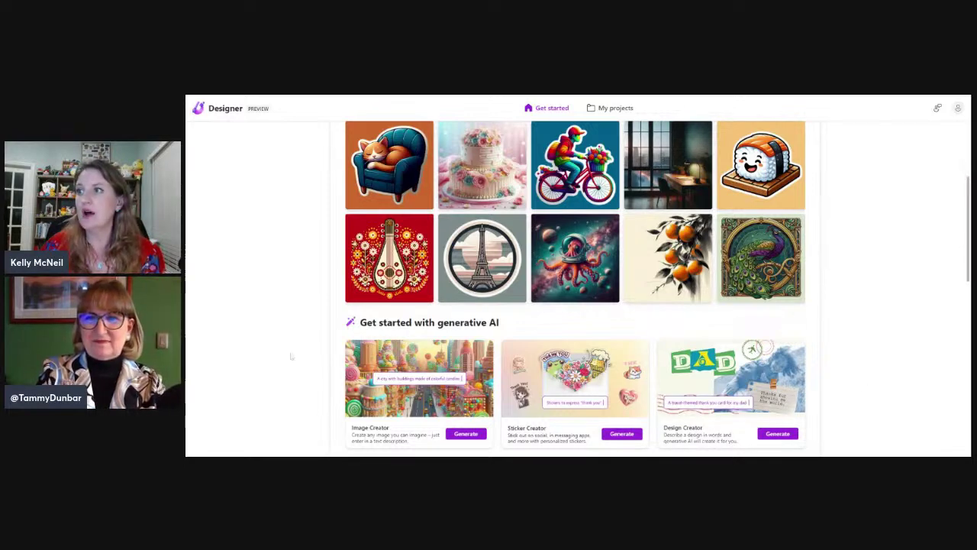
scroll(303, 353, down, 1)
scroll(381, 342, down, 1)
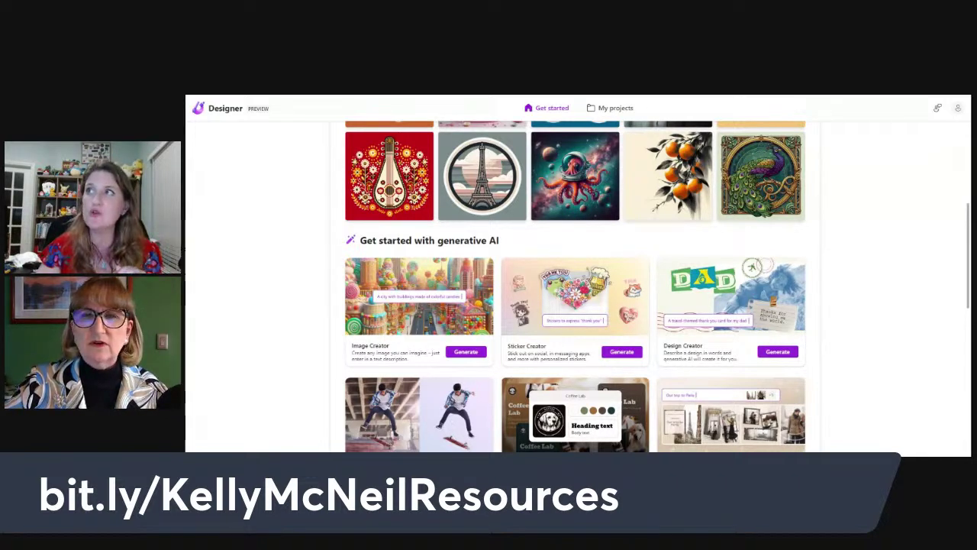
key(ctrl+Tab)
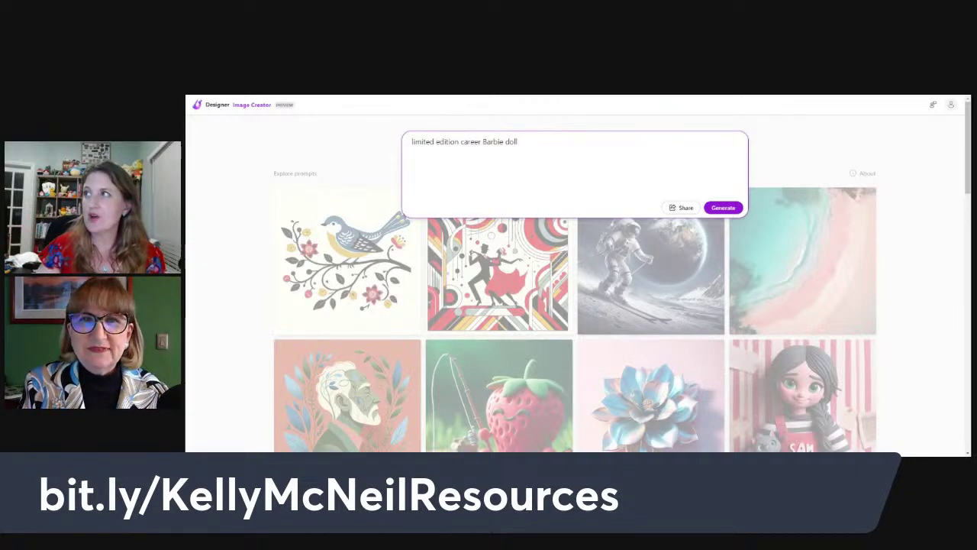
click(218, 105)
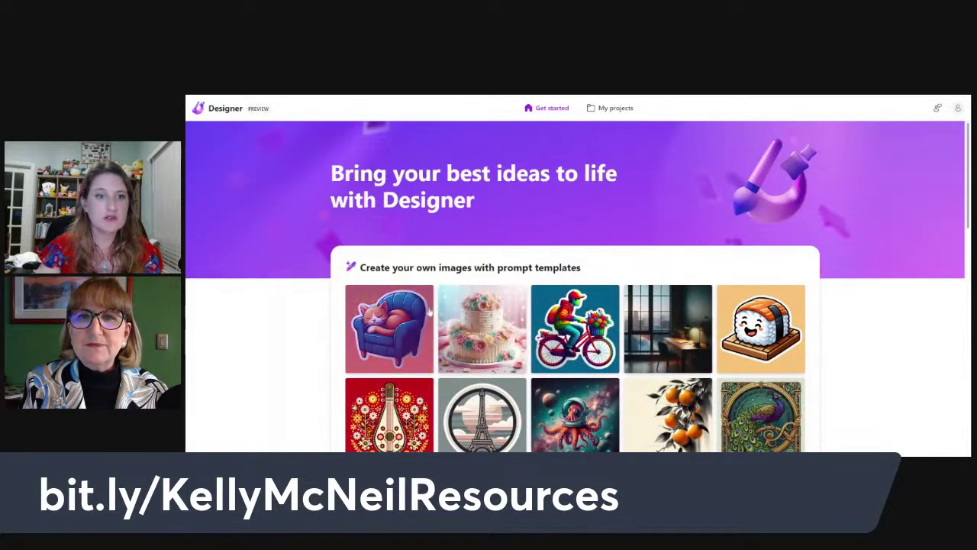
scroll(434, 309, down, 3)
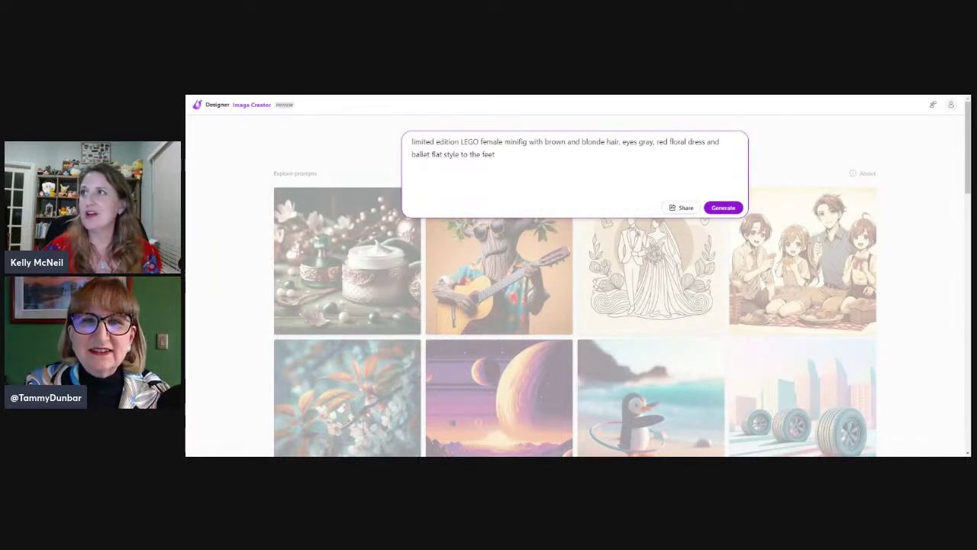
- Replace the prompt with a limited edition career Barbie: blonde shoulder length hair, bangs, large wide plastic rimmed glasses
key(shift+Left)
key(shift+Left)
key(shift+Left)
key(shift+Left)
key(shift+Left)
key(shift+Left)
key(ctrl+a)
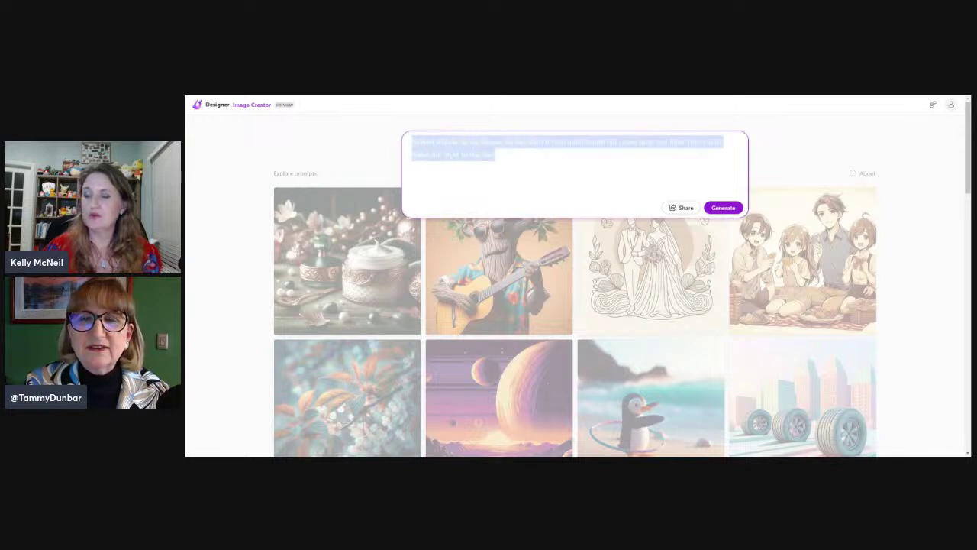
text(limited)
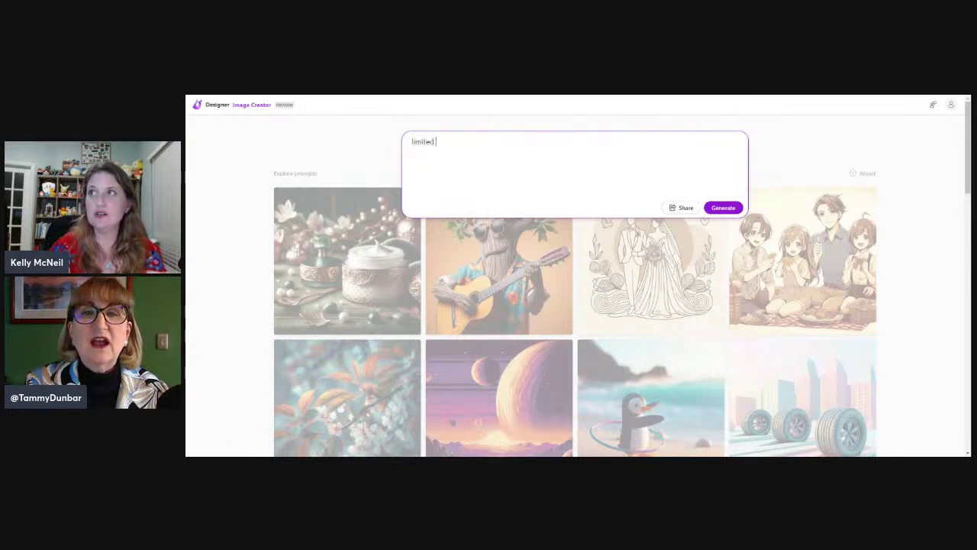
text( ddition )
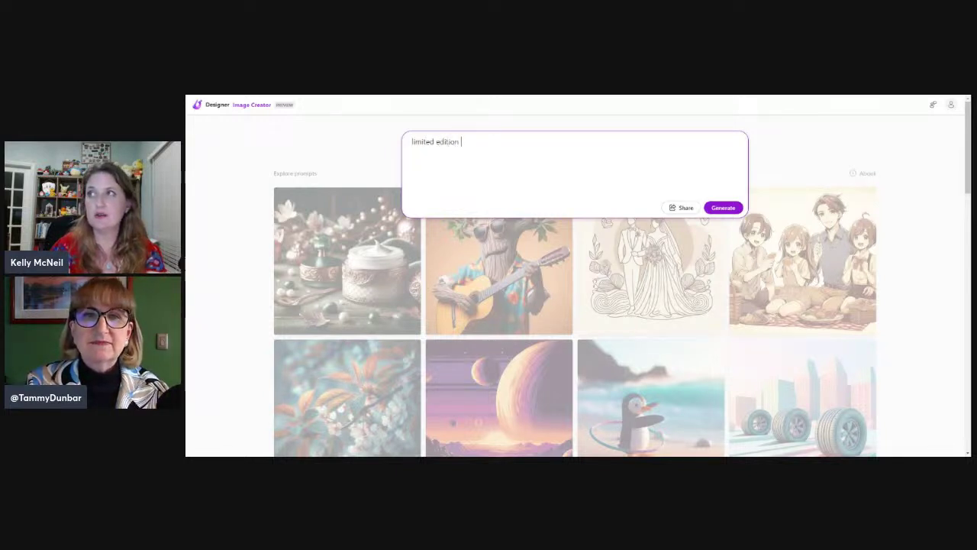
text(career Bar)
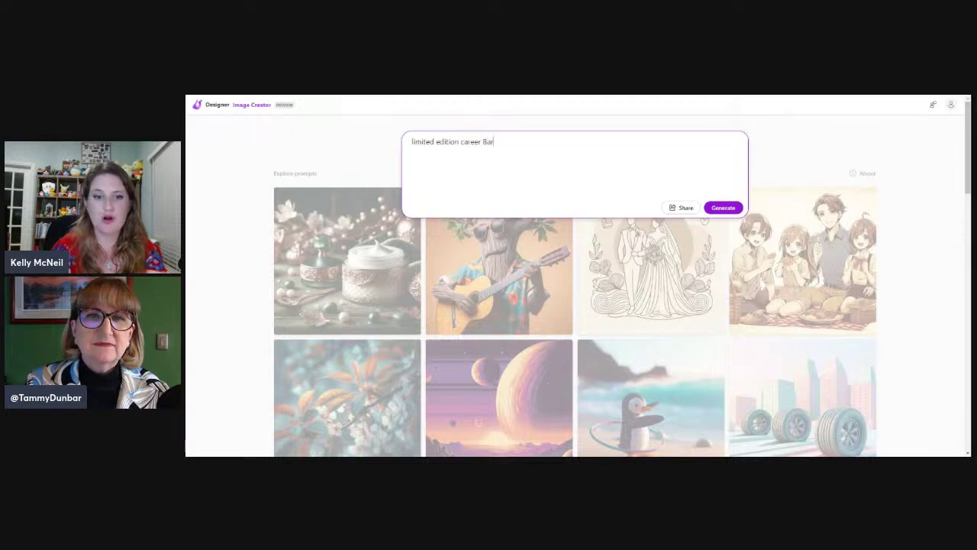
text(bie)
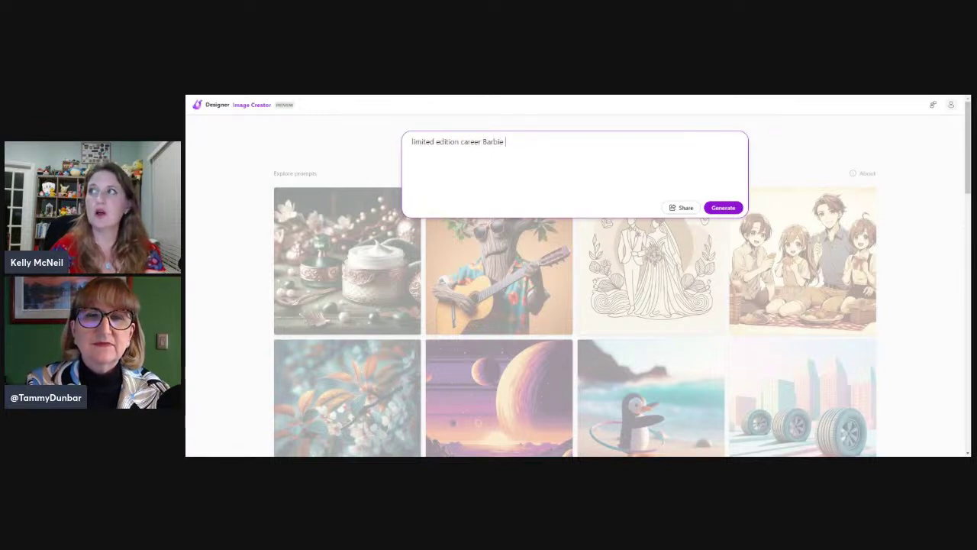
text( with )
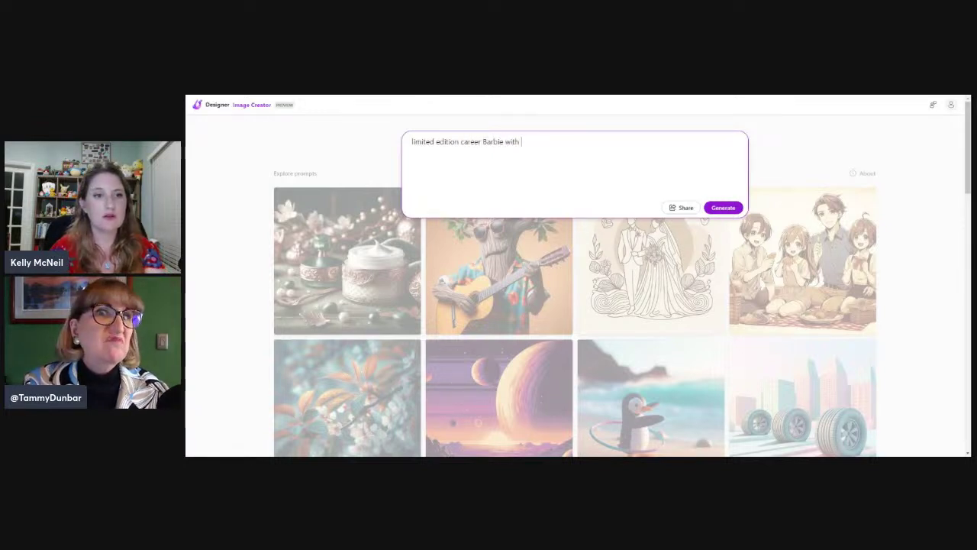
text(blon)
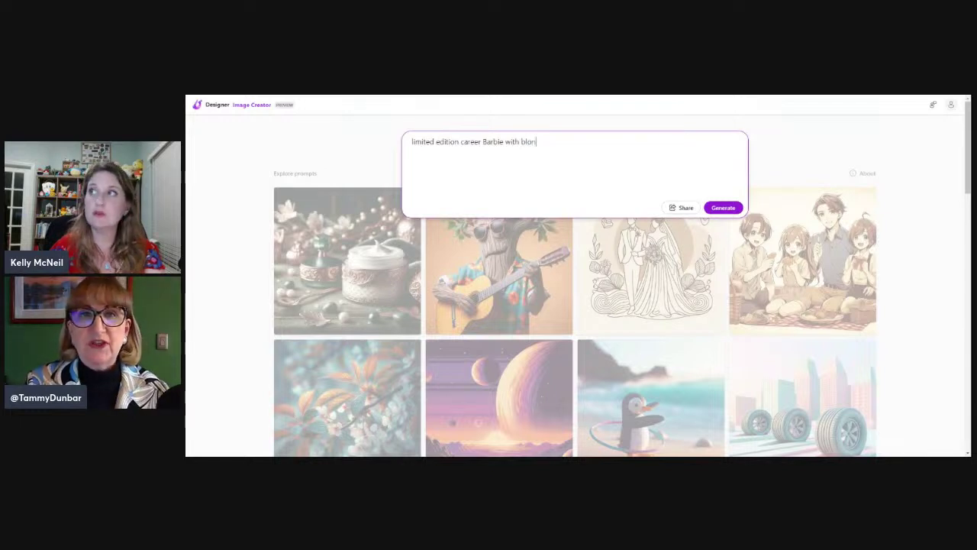
text(de shoulder lenth)
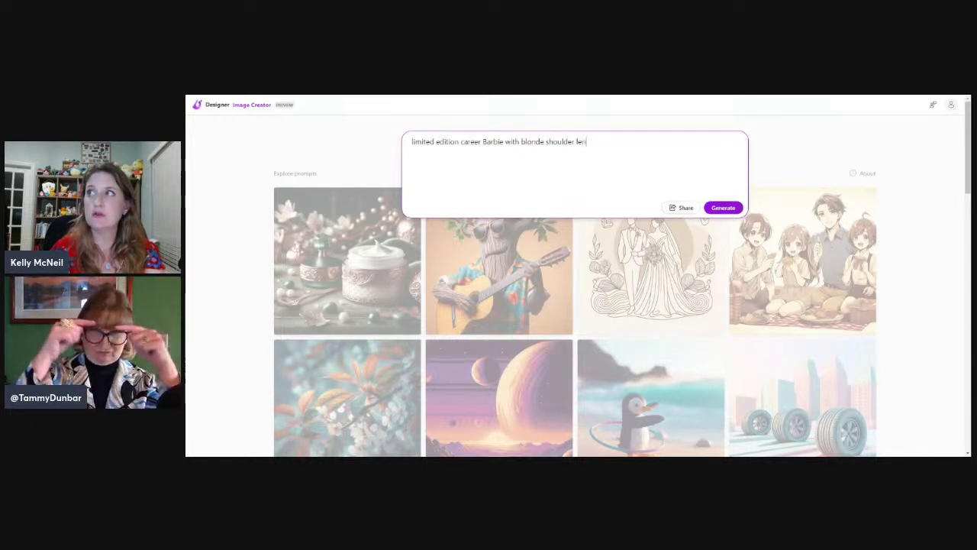
key(BackSpace)
text(h)
key(BackSpace)
key(BackSpace)
text(gth hair with bangs and)
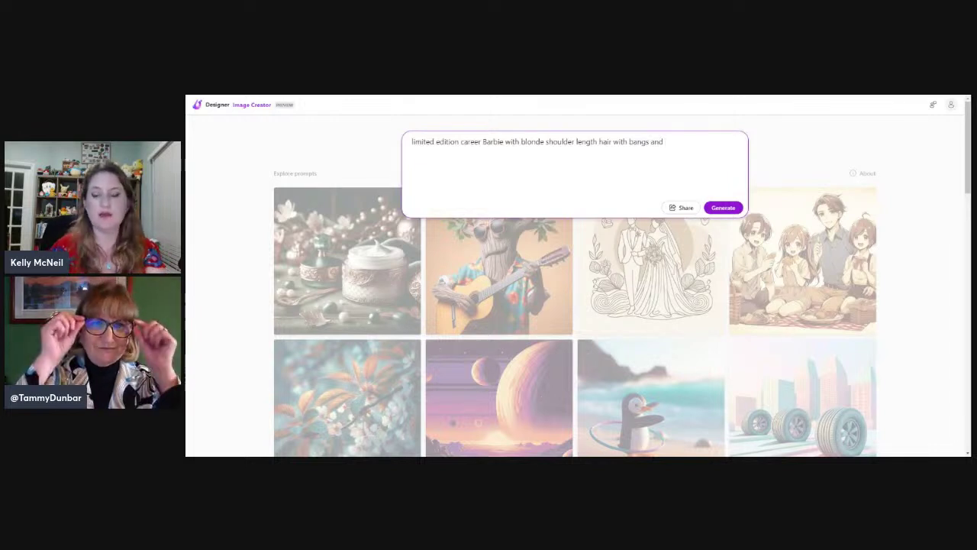
text(large)
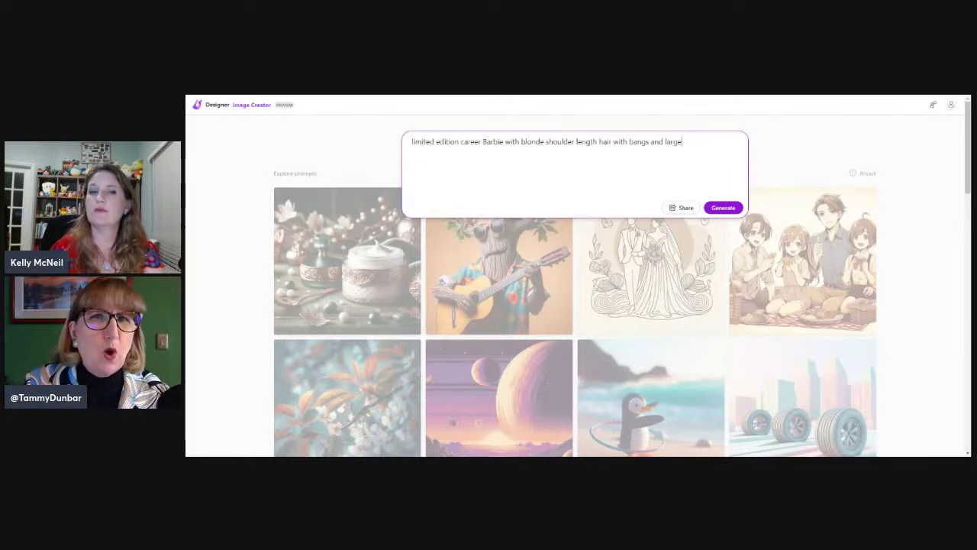
text( wide p)
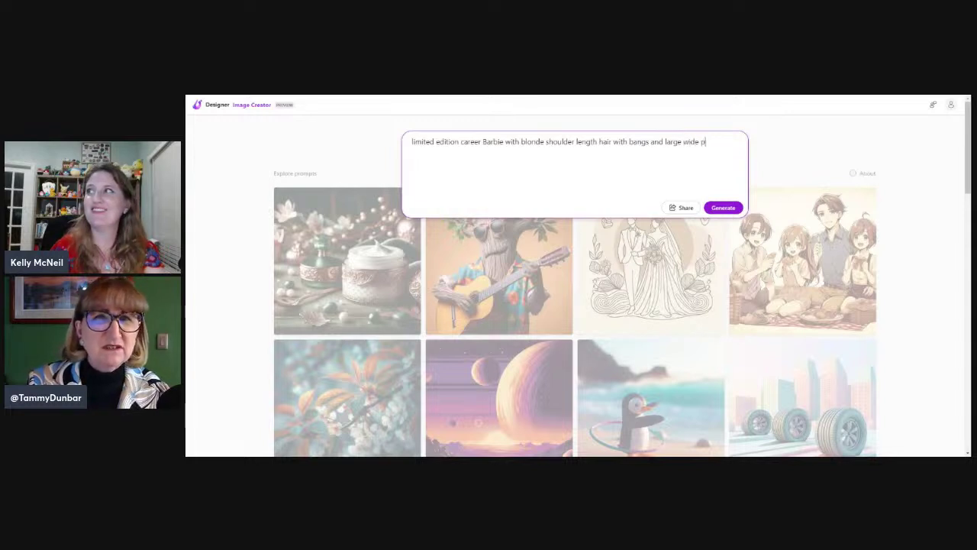
text(lastic rimmed )
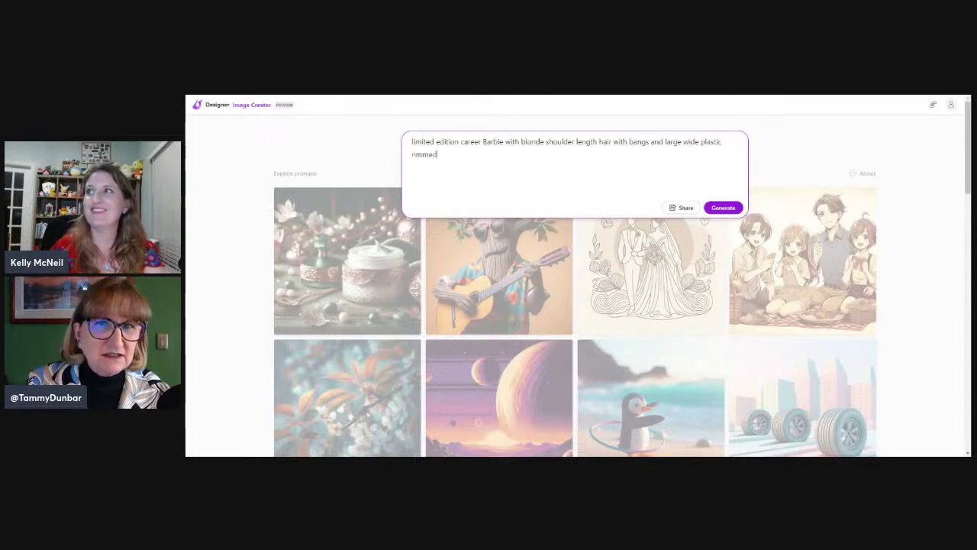
text(glasses)
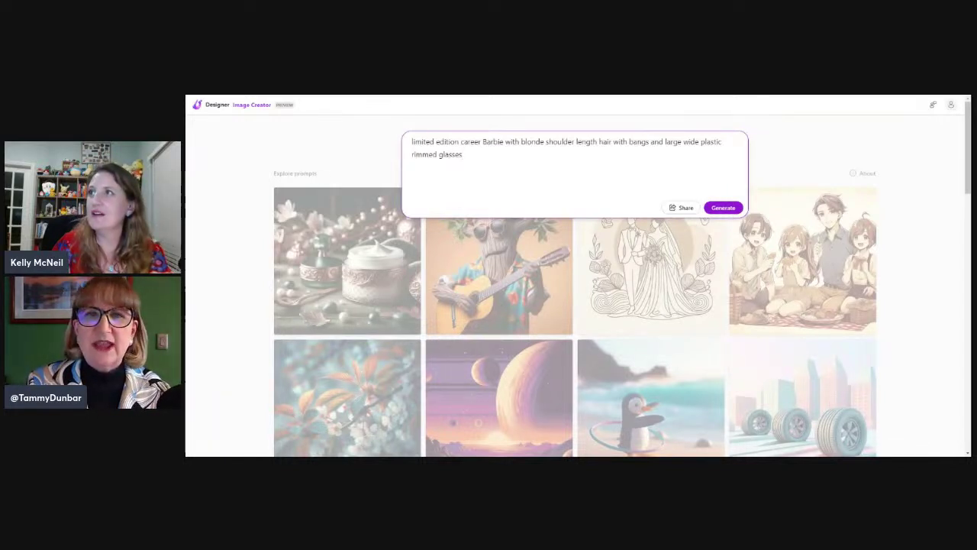
click(411, 154)
- Change the glasses to cat's eye rimmed glasses and add pearl earrings, ending the prompt at 'wearing a'
text(cat's e)
key(BackSpace)
text('s eye)
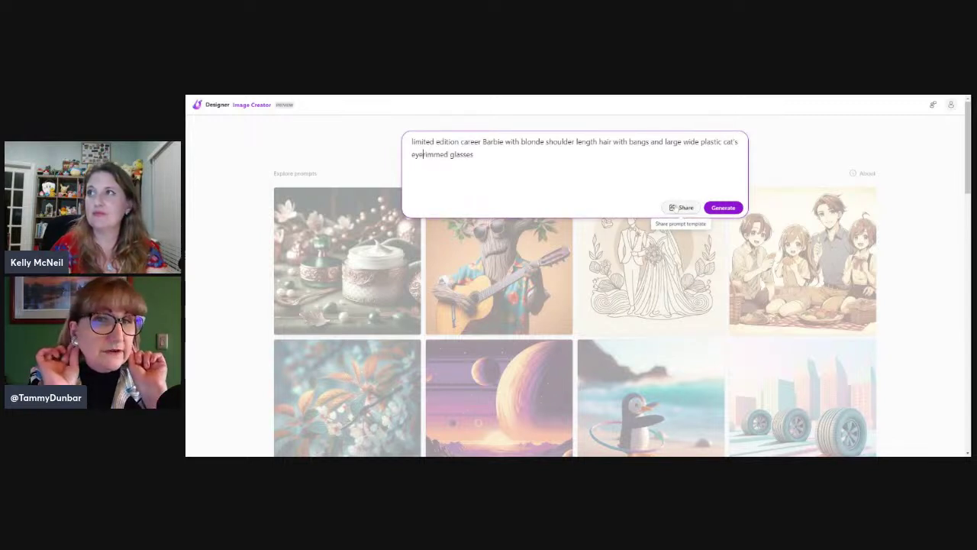
text( rimmed)
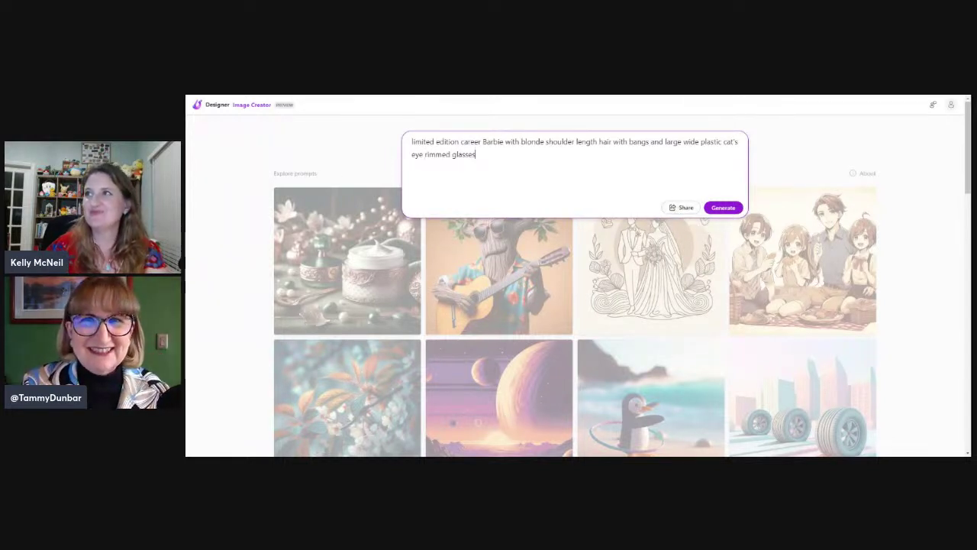
text( glasses and pearl e)
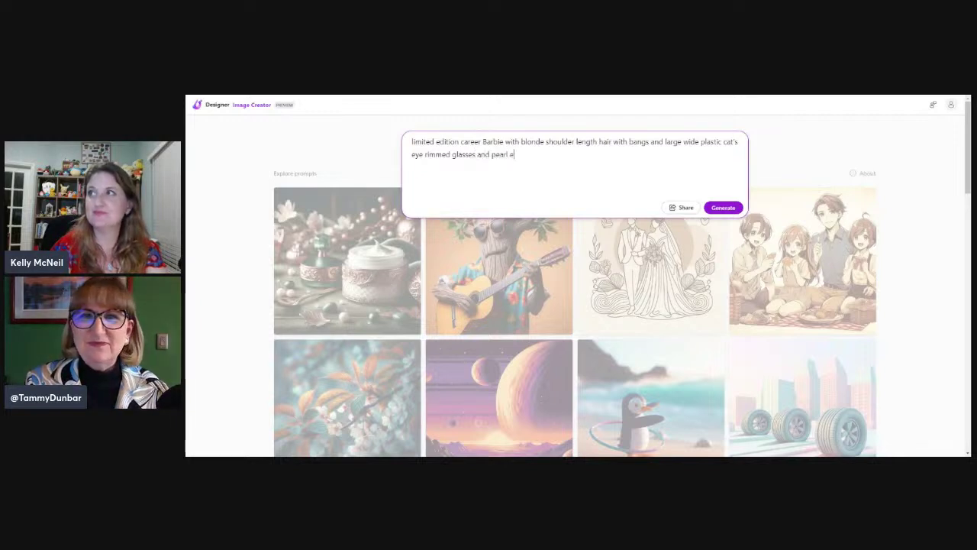
text(arrings)
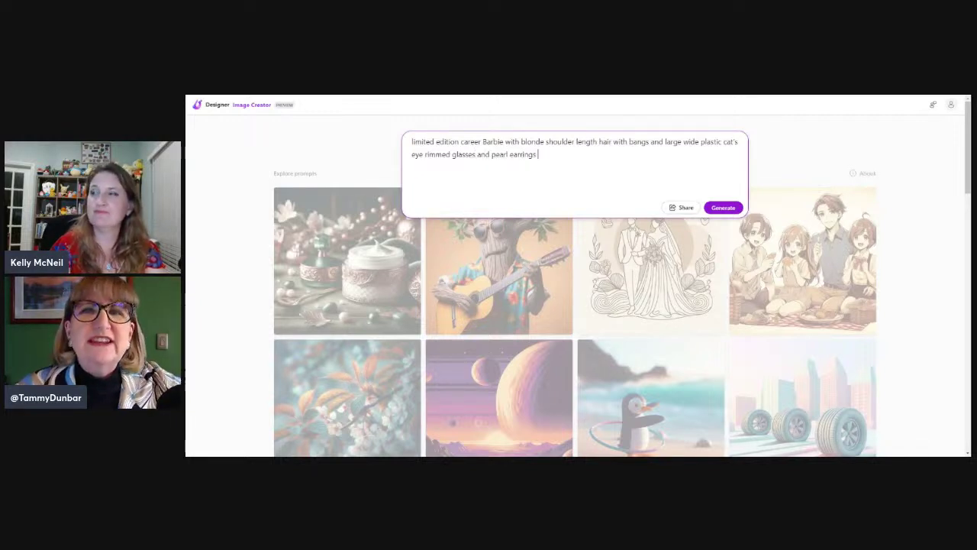
text( wearing an)
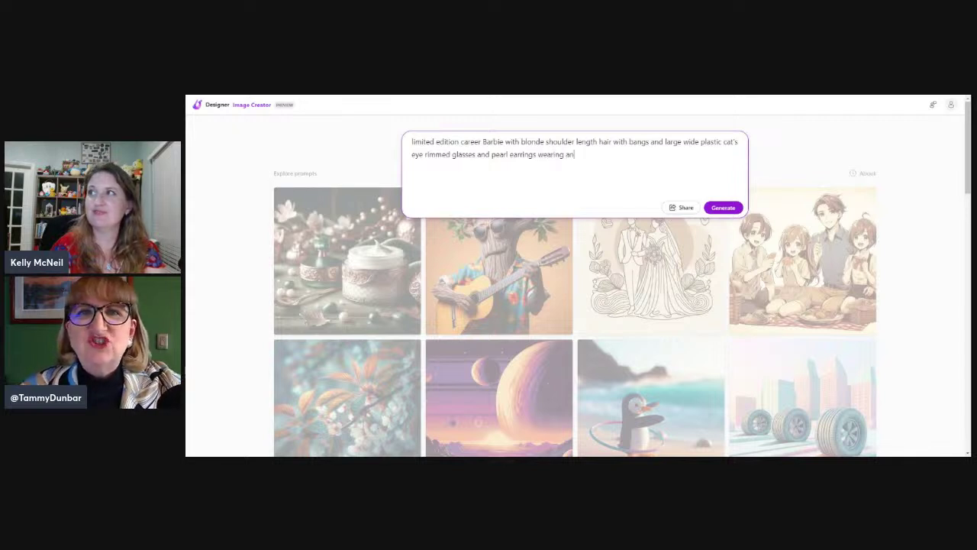
text( NCCE)
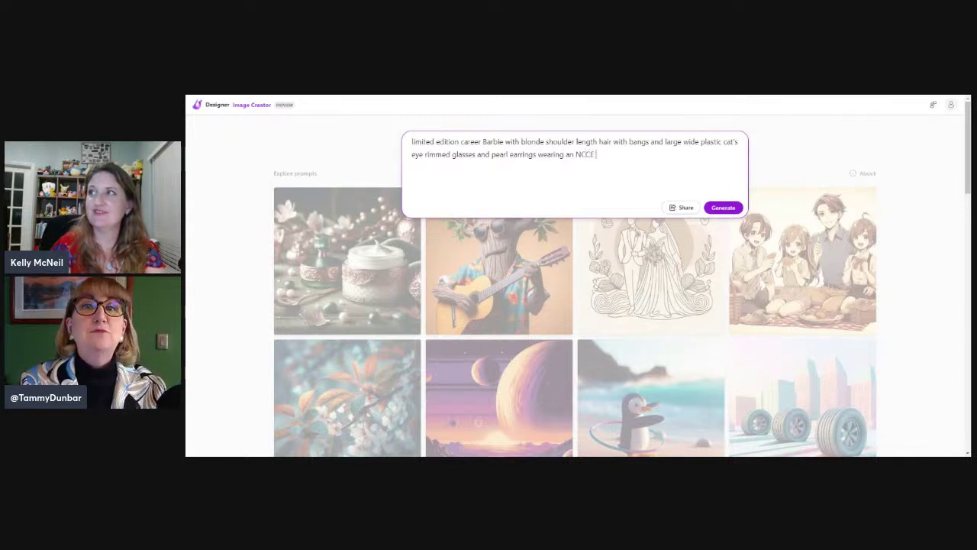
key(BackSpace)
key(BackSpace)
key(BackSpace)
key(BackSpace)
key(BackSpace)
key(BackSpace)
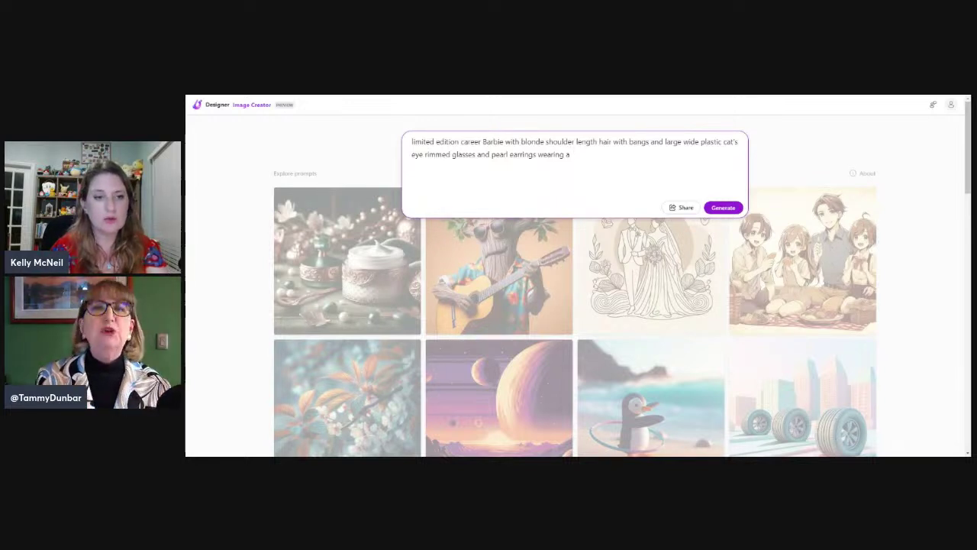
- Add a royal blue outdoor sporting jacket with the text "NCCE", black pants, black shoes and a Microsoft Surface laptop
text(blue)
key(BackSpace)
key(BackSpace)
key(BackSpace)
key(BackSpace)
text(royal blue outdoor sporting jacket with the tex)
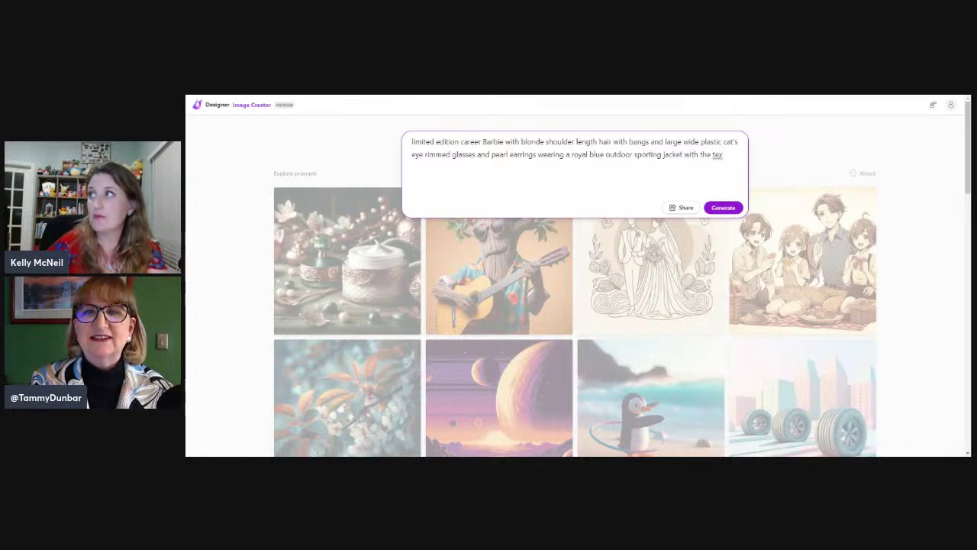
text(t ")
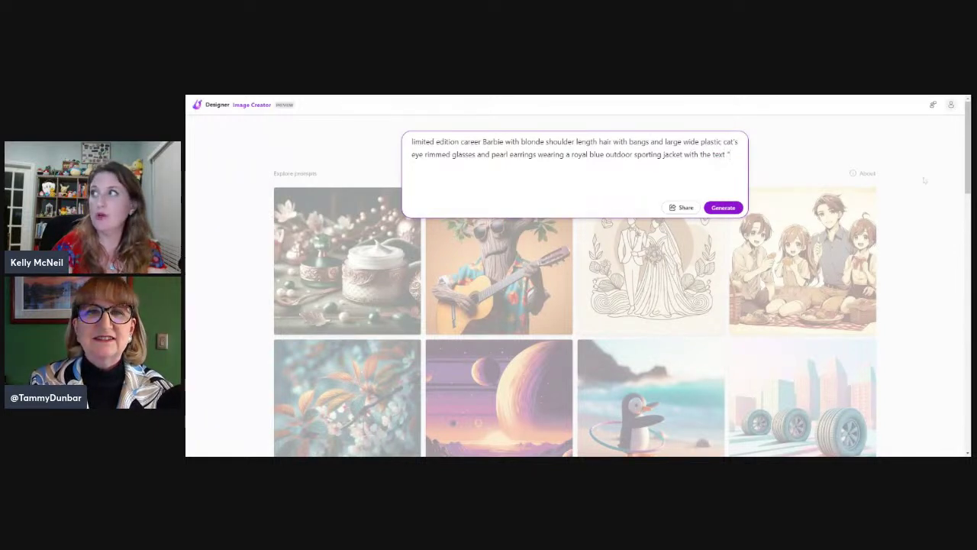
text(NCCE")
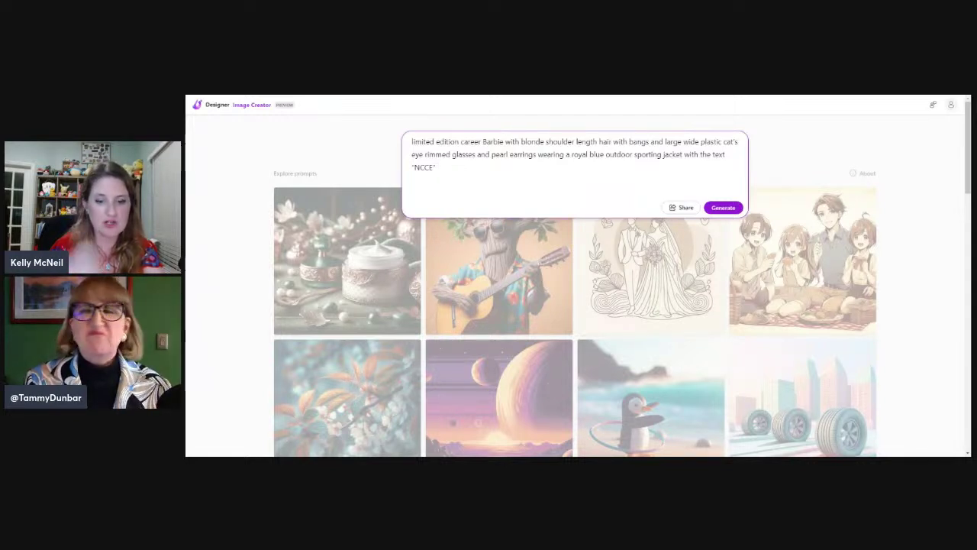
text(and bla)
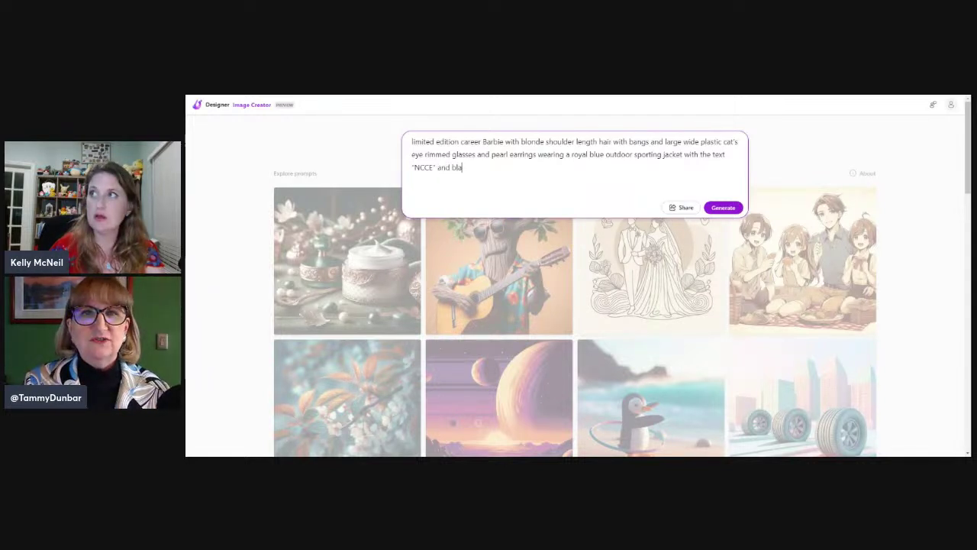
text(ck pants with b)
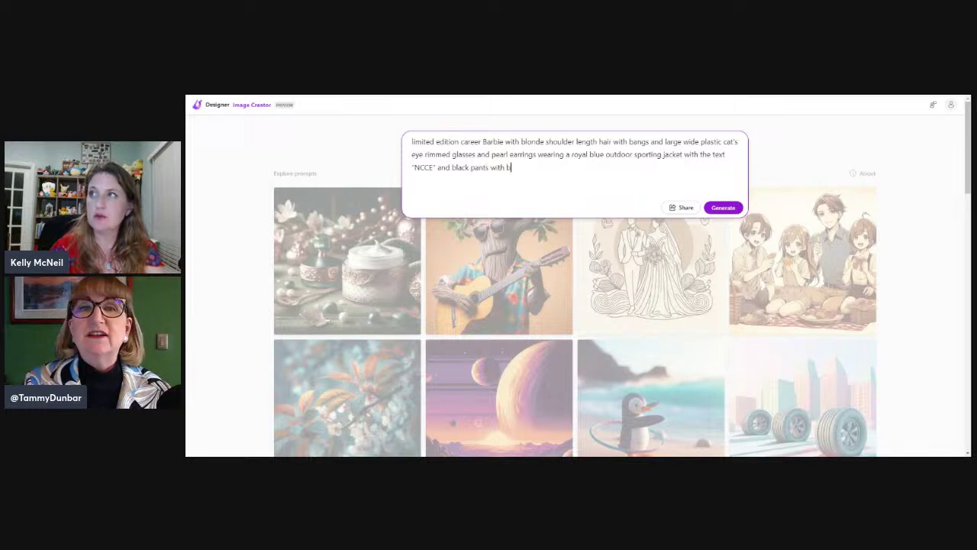
text(lack shoes ho)
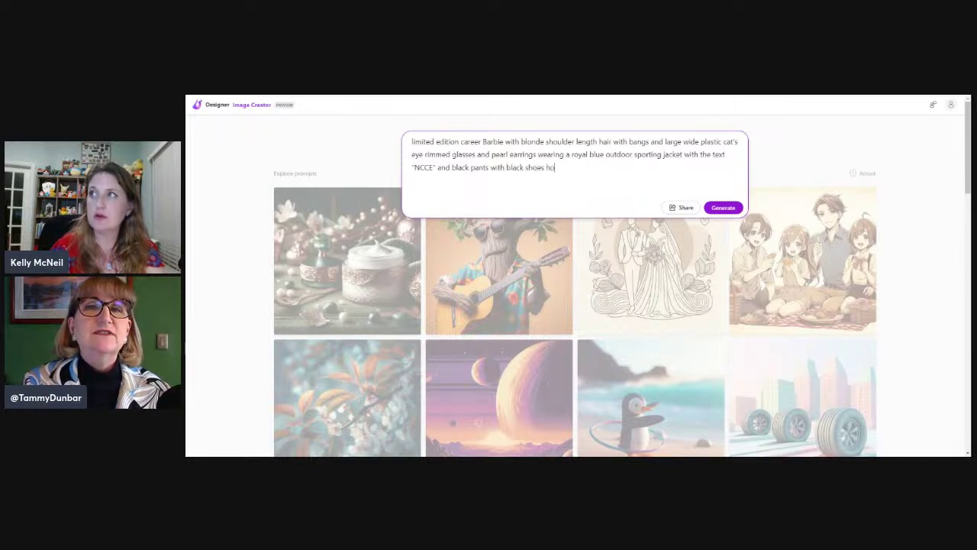
text(lding a Microsoft Surface l)
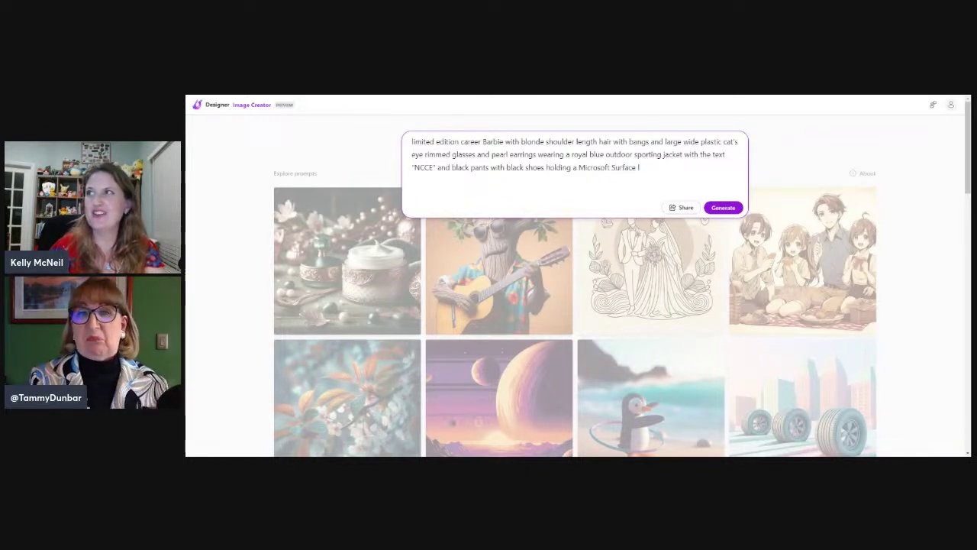
text(aptop)
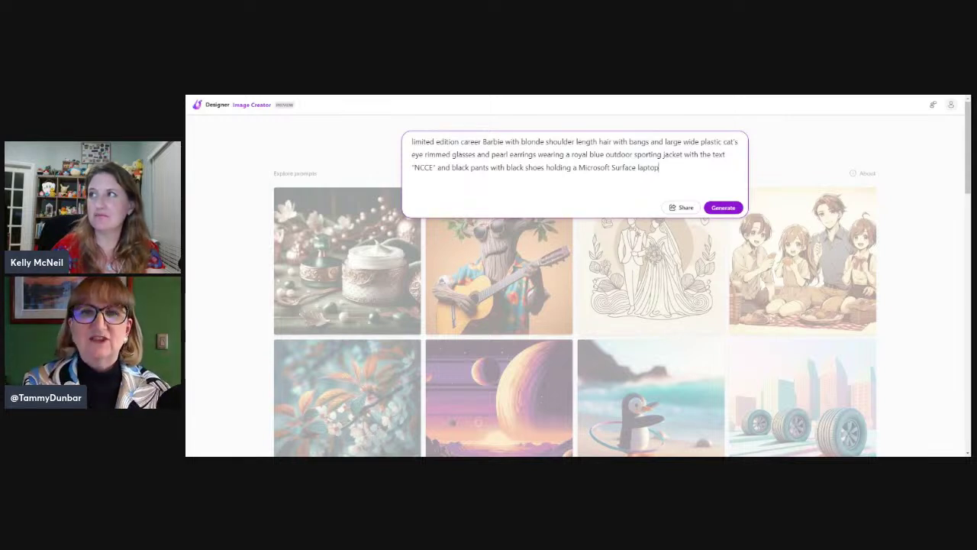
text(.)
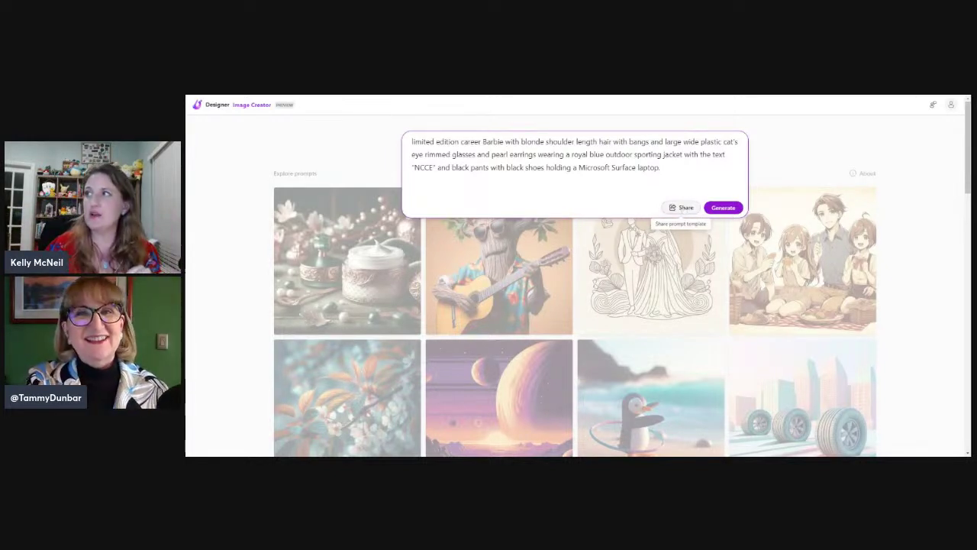
- Start sharing the finished Barbie prompt as a template
click(682, 207)
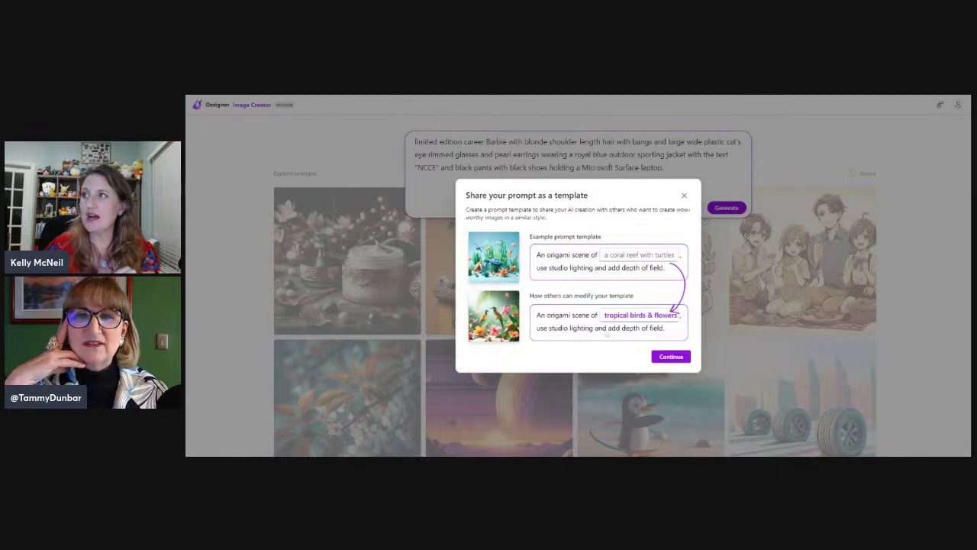
- Make career, blonde shoulder length, bangs and the cat's eye glasses phrase custom fields
click(669, 359)
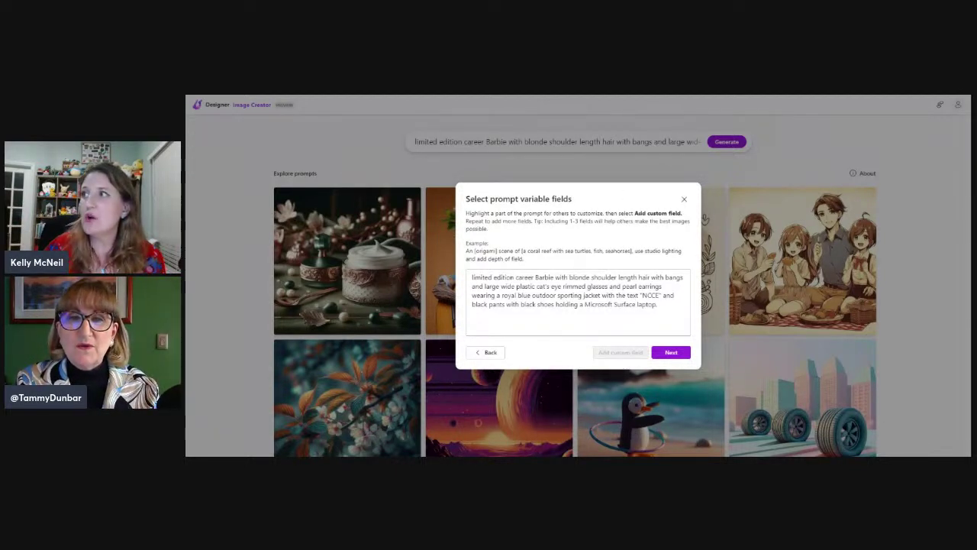
drag(535, 278, 516, 277)
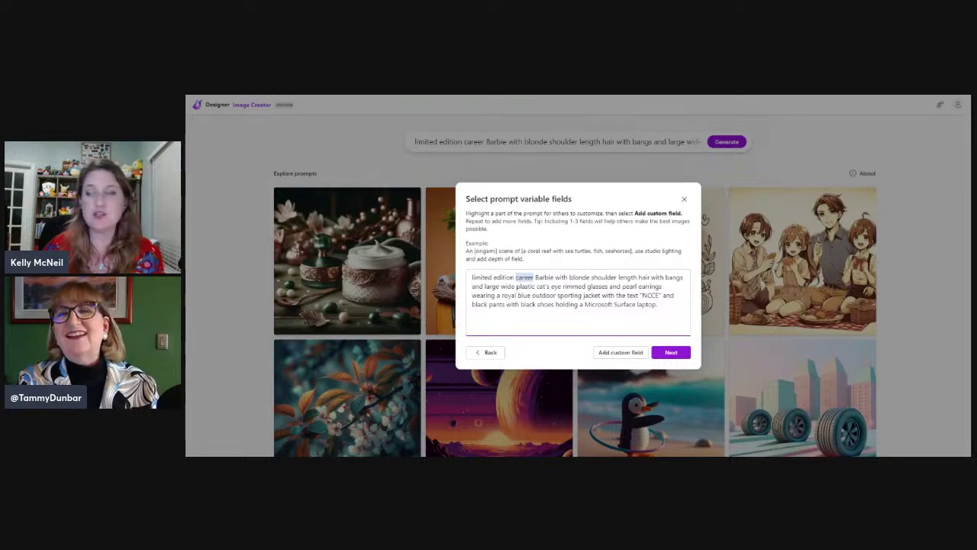
click(614, 353)
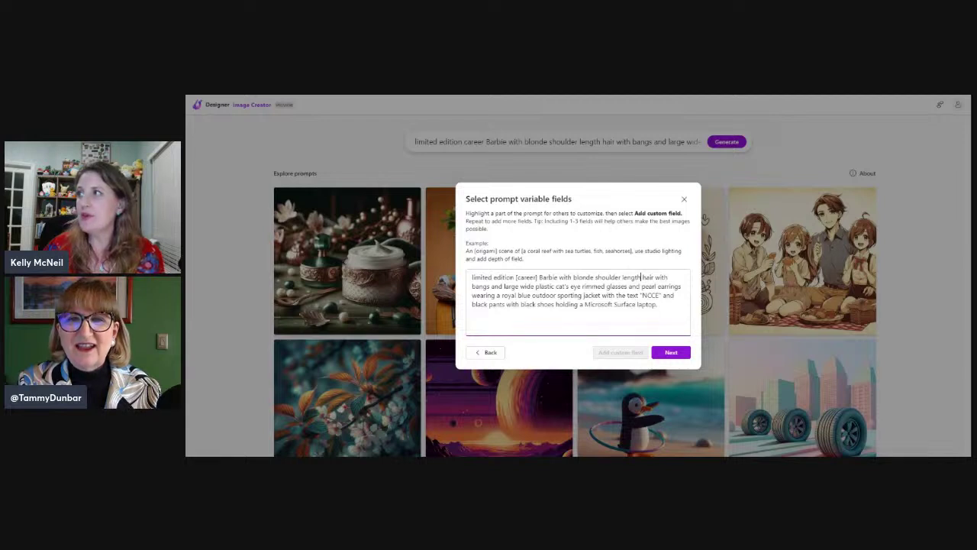
drag(642, 278, 574, 278)
click(607, 353)
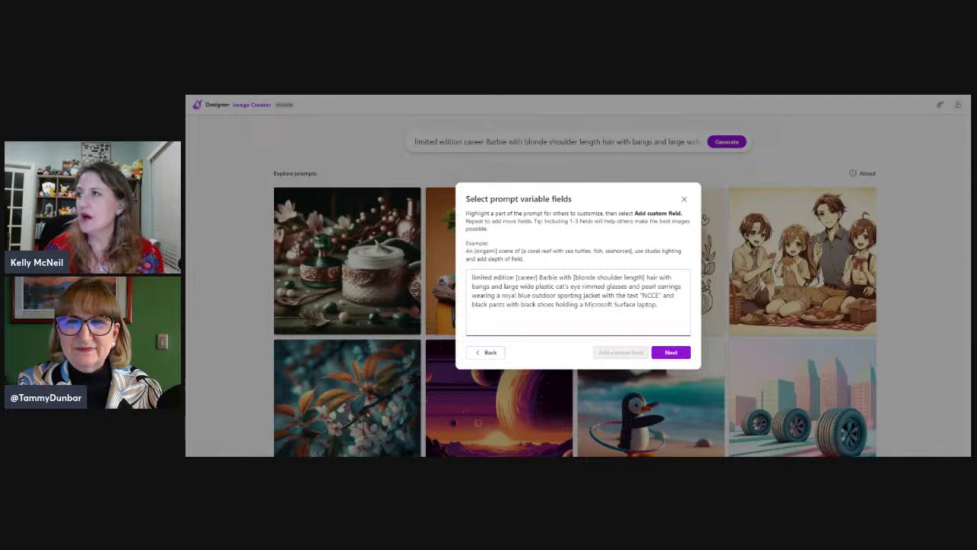
drag(490, 286, 472, 287)
click(620, 353)
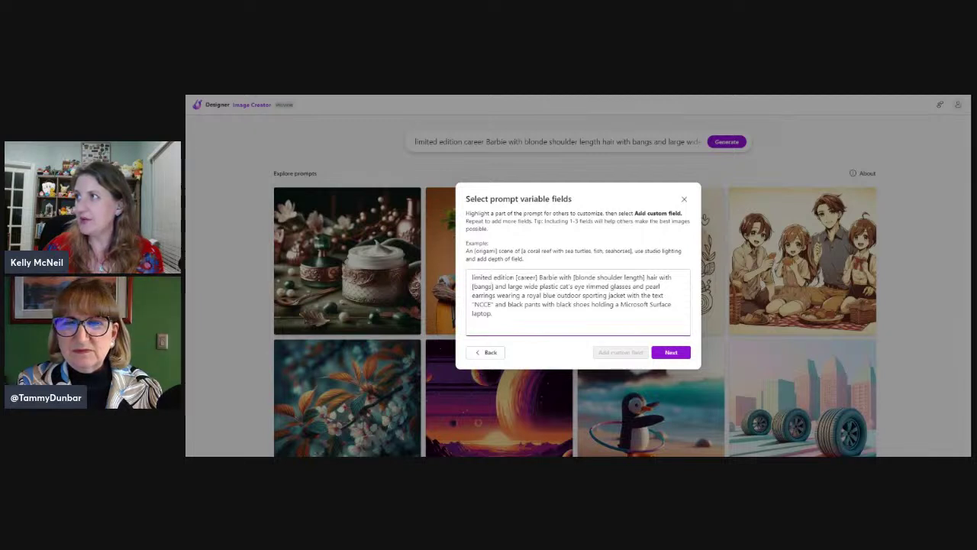
drag(633, 287, 509, 287)
click(621, 352)
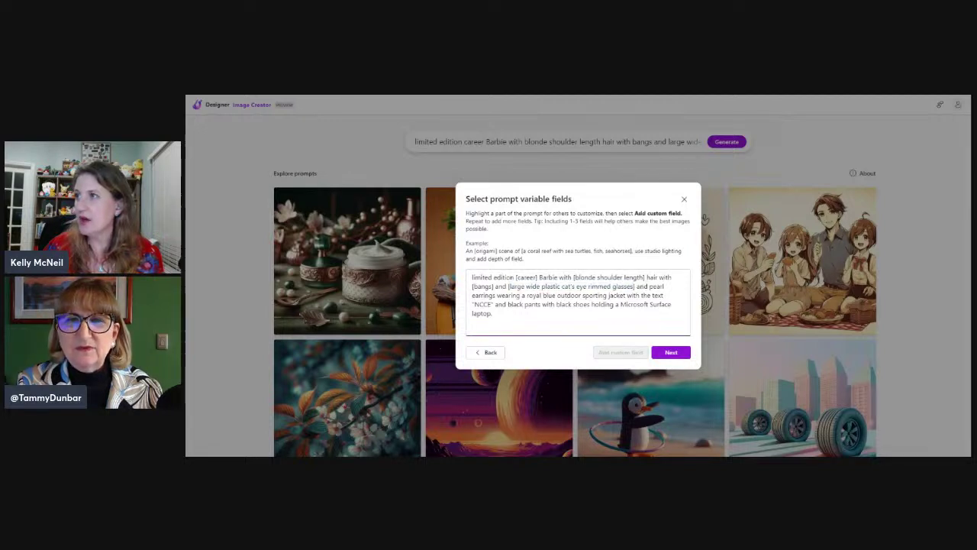
- Make pearl earrings, royal blue outdoor sporting jacket and "NCCE" custom fields
drag(495, 295, 648, 295)
click(493, 313)
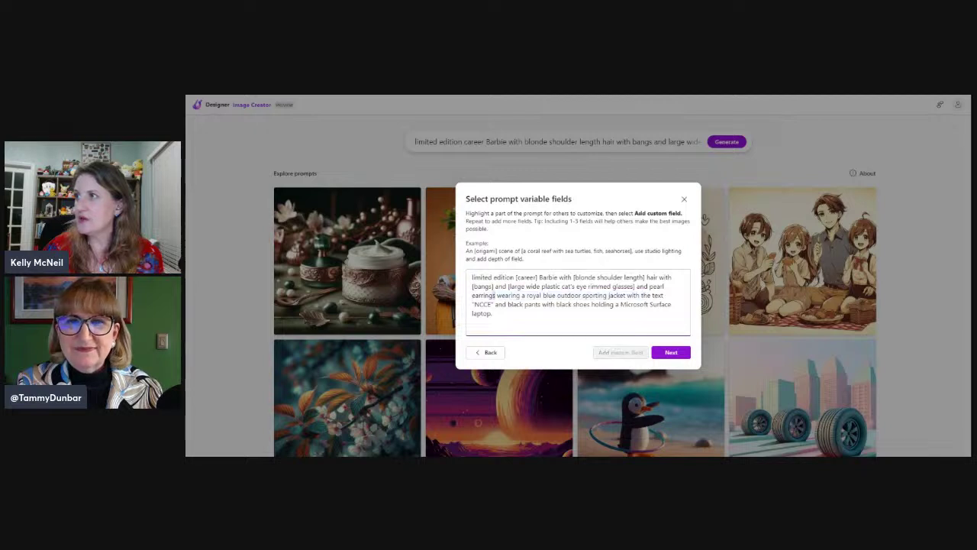
drag(495, 295, 649, 286)
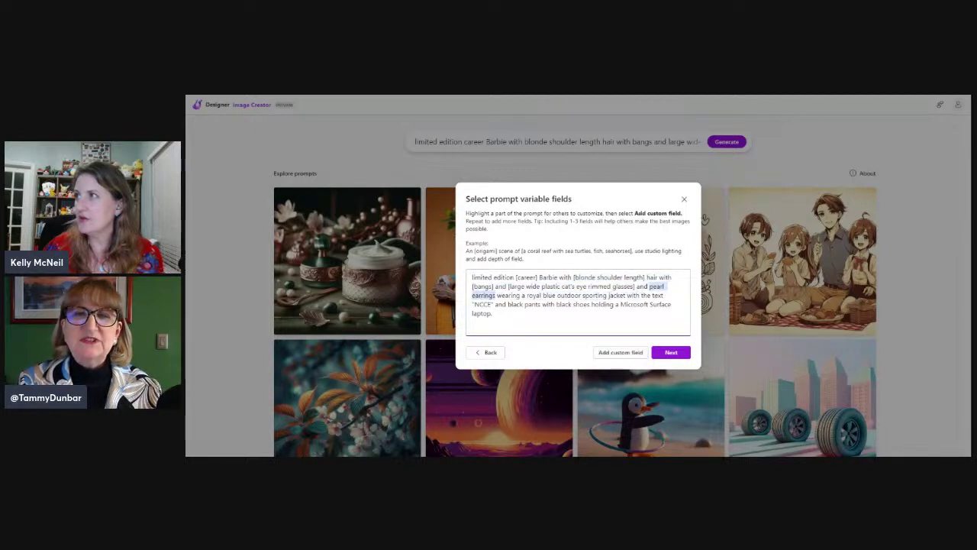
click(622, 352)
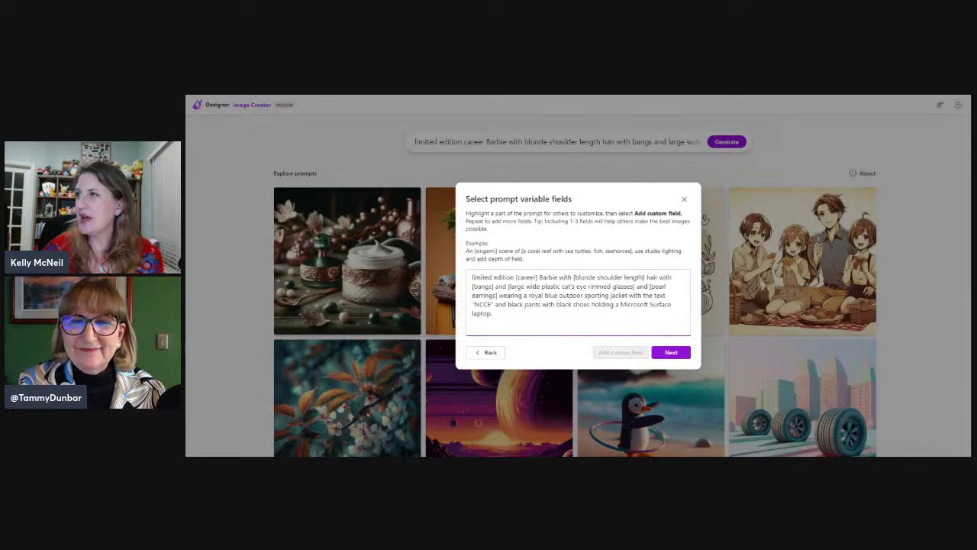
drag(627, 296, 528, 296)
click(604, 352)
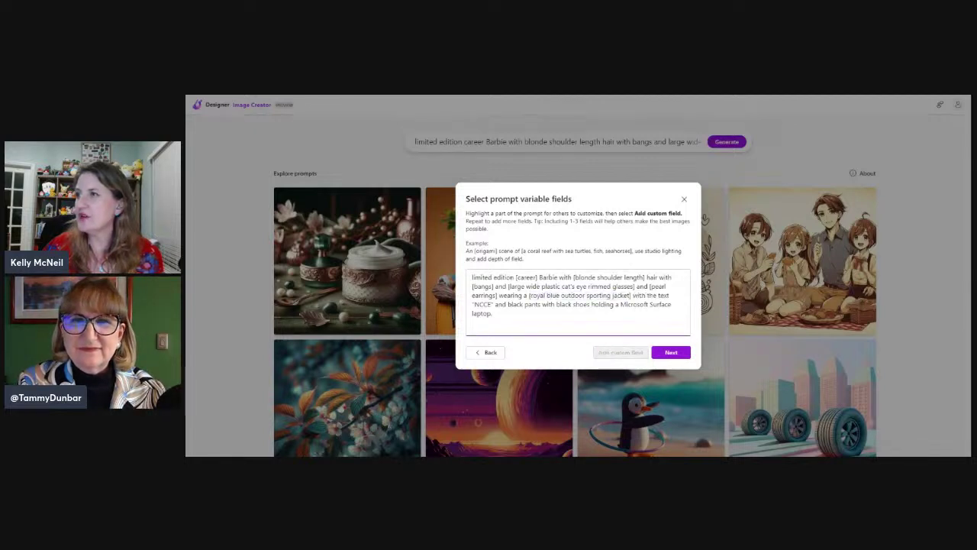
drag(495, 304, 472, 304)
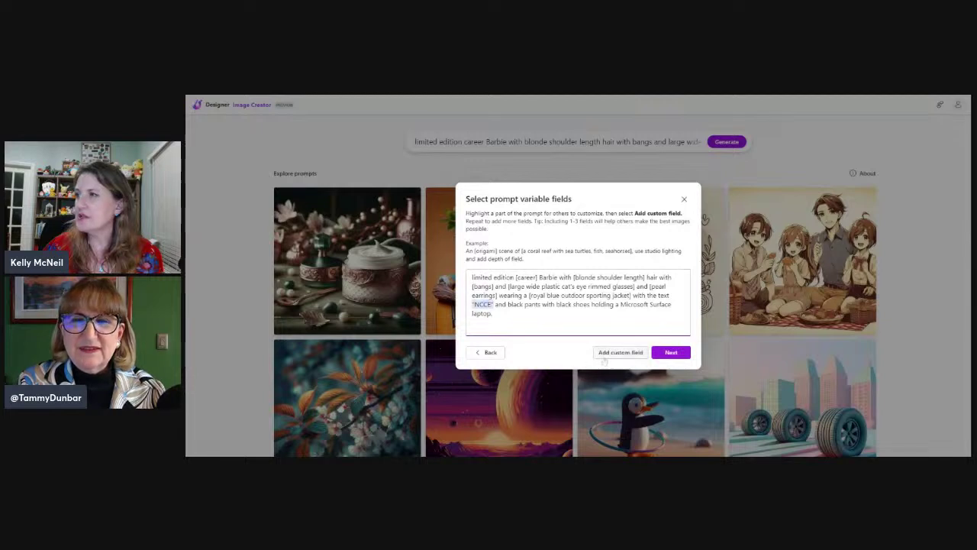
click(620, 352)
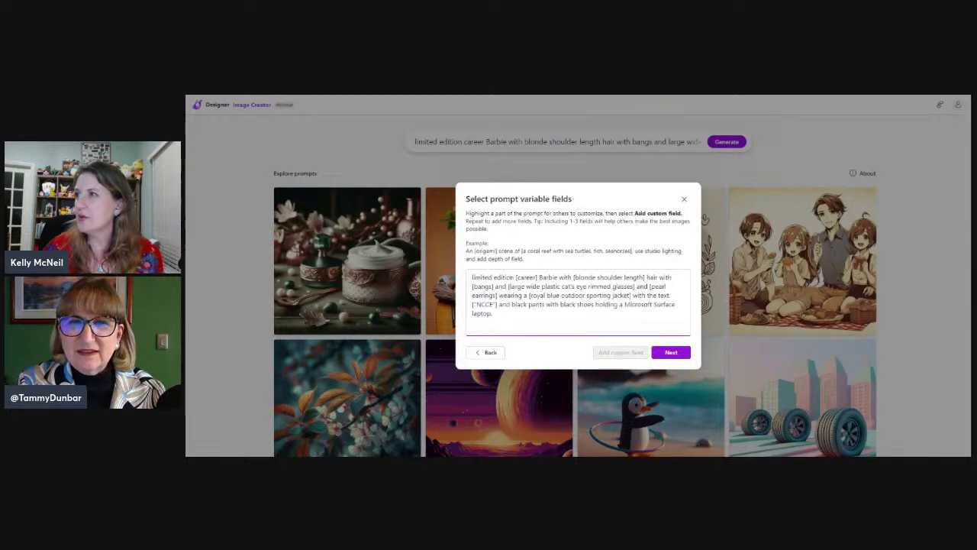
- Make black pants, black shoes and Microsoft Surface laptop custom fields
drag(547, 304, 511, 304)
click(608, 352)
drag(601, 304, 565, 304)
click(608, 353)
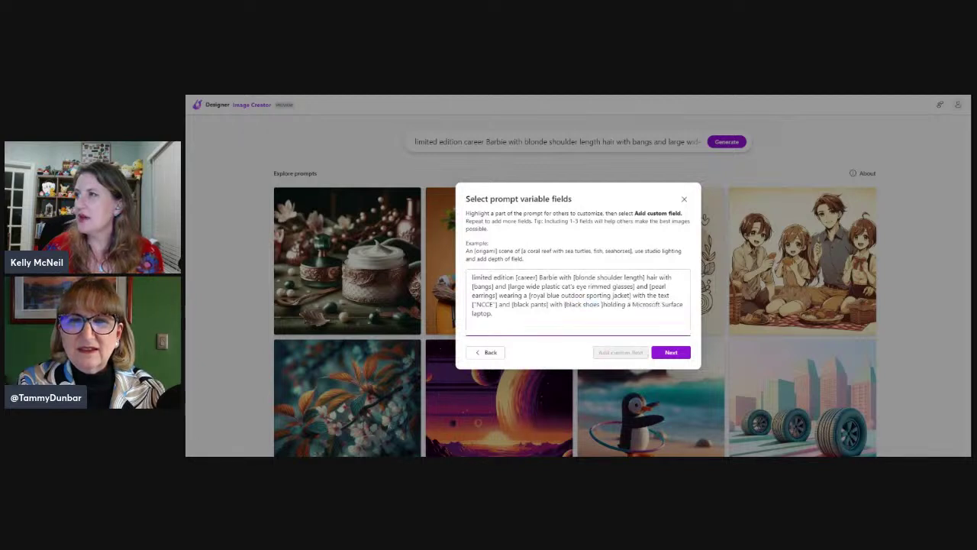
drag(632, 303, 494, 313)
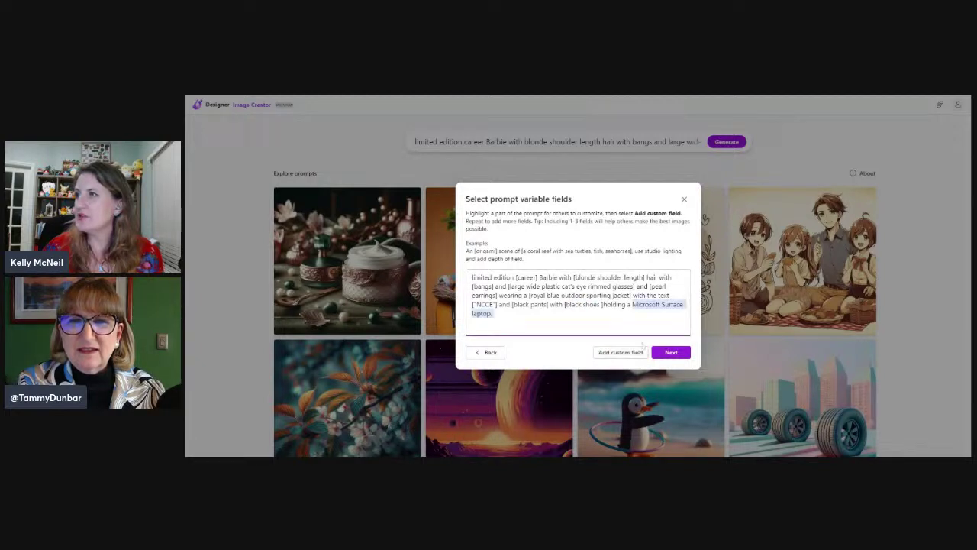
click(620, 352)
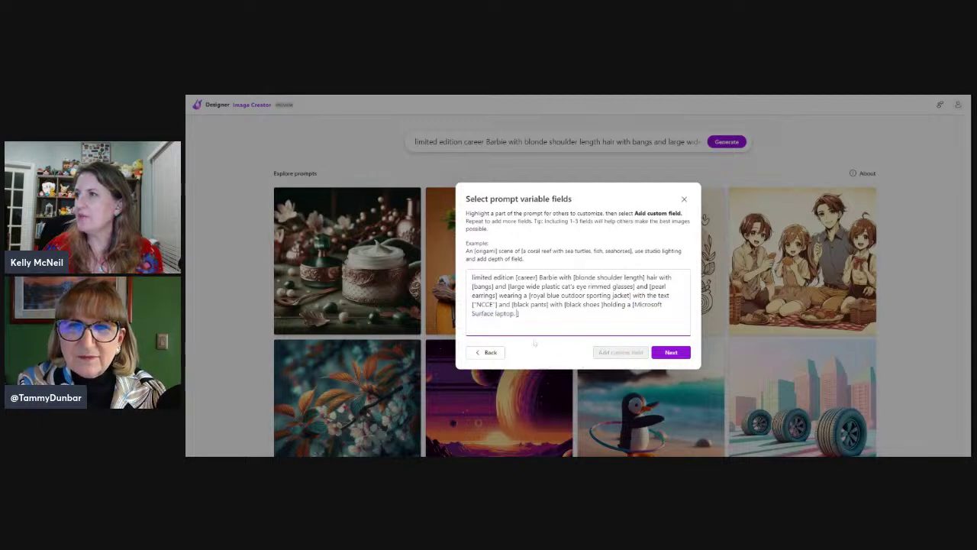
- Create the template's share link, copy it, and close the share dialog
click(669, 355)
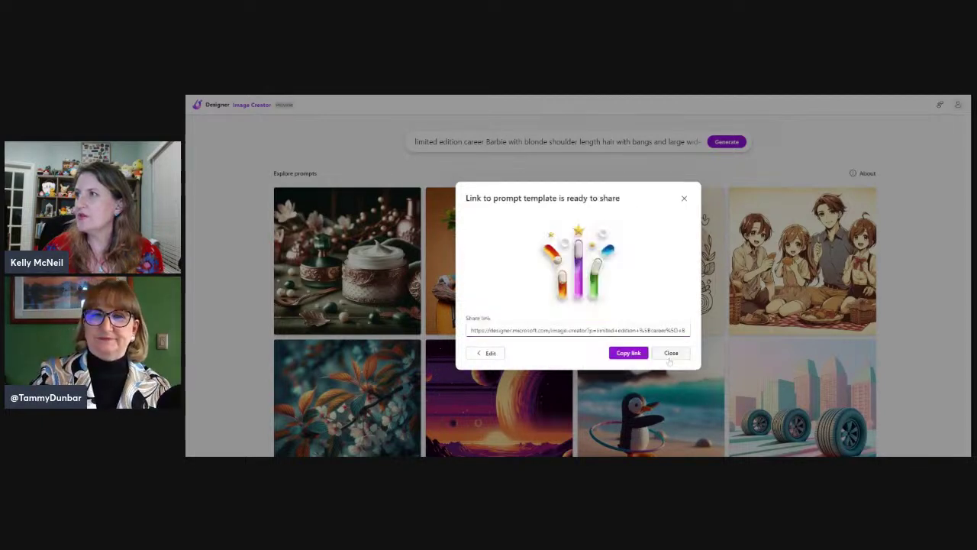
click(627, 355)
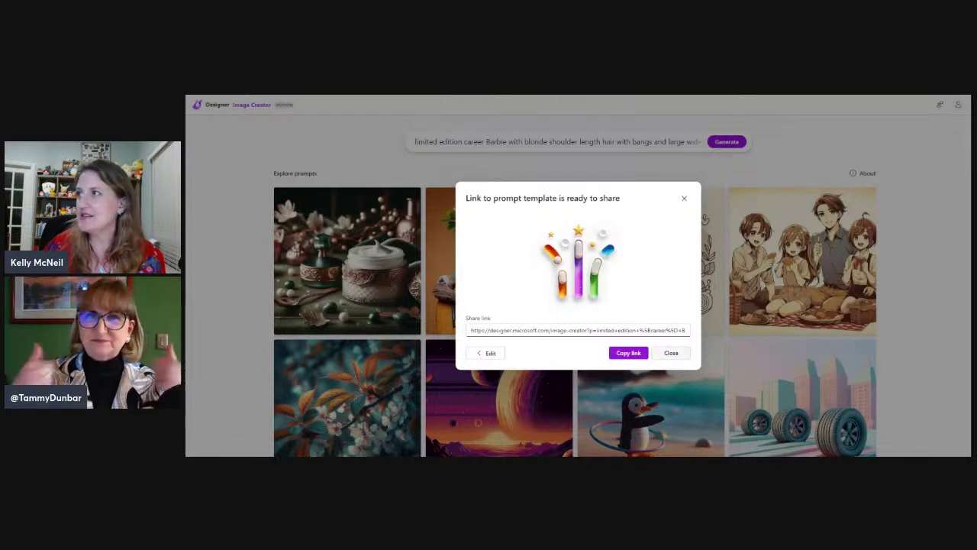
click(671, 353)
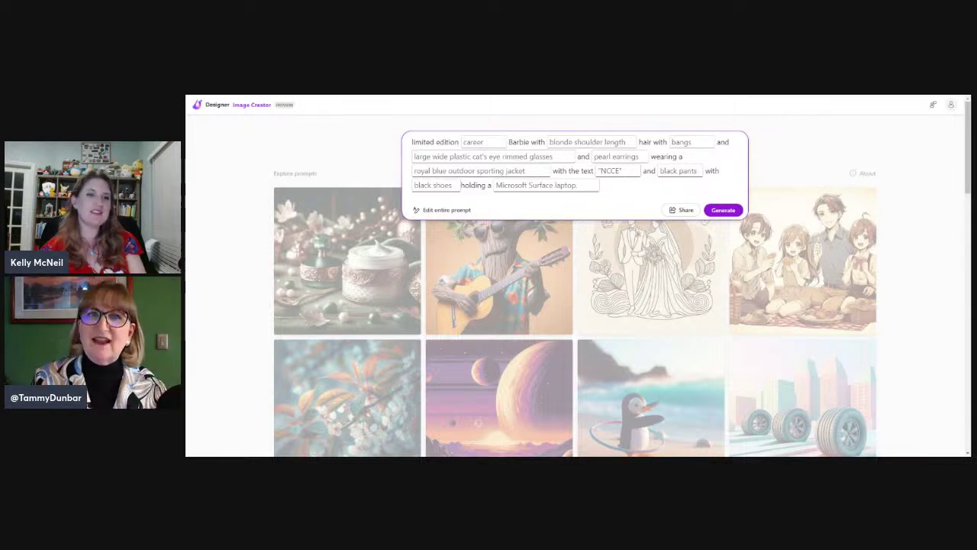
- Generate two career Barbie images from the templated prompt
click(723, 210)
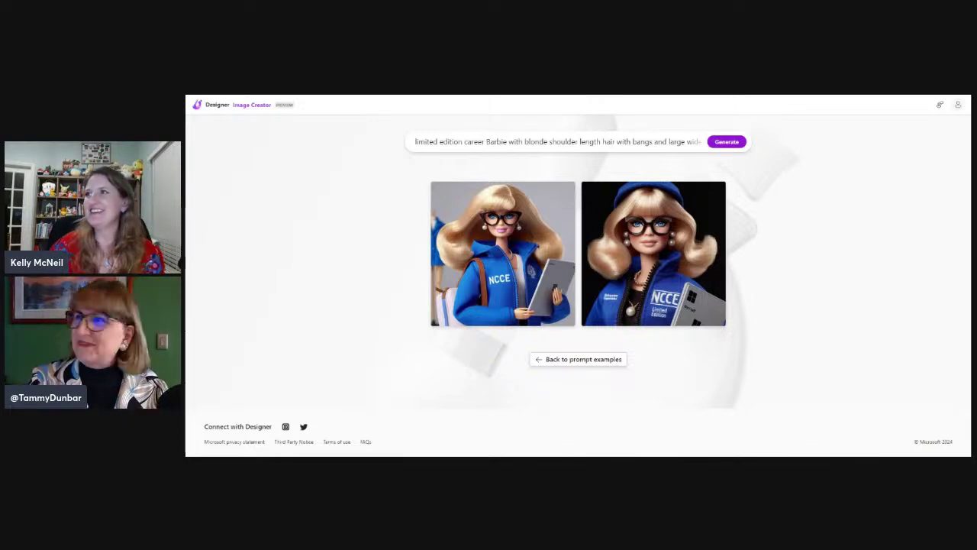
- Download the first and second Barbie images, then close the image detail view
click(588, 302)
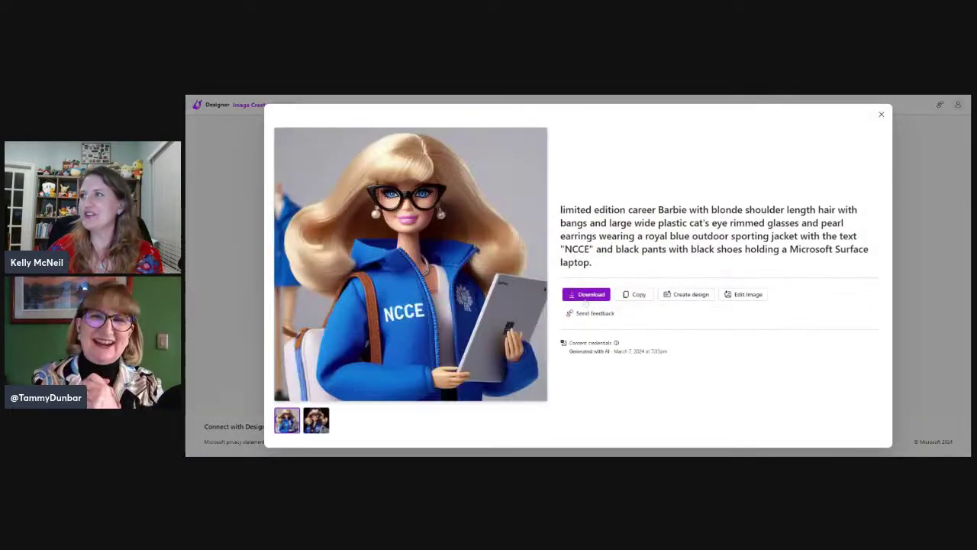
click(588, 296)
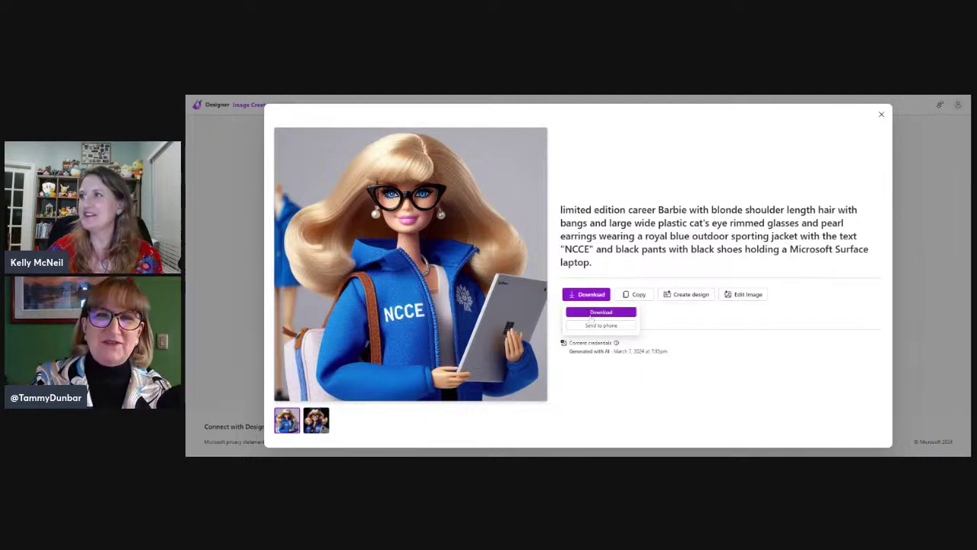
click(594, 314)
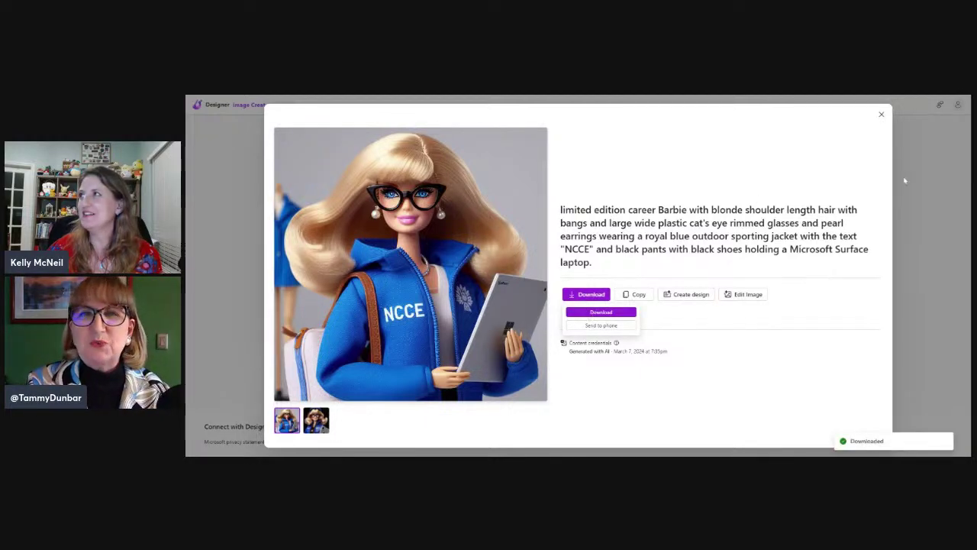
click(905, 181)
click(585, 286)
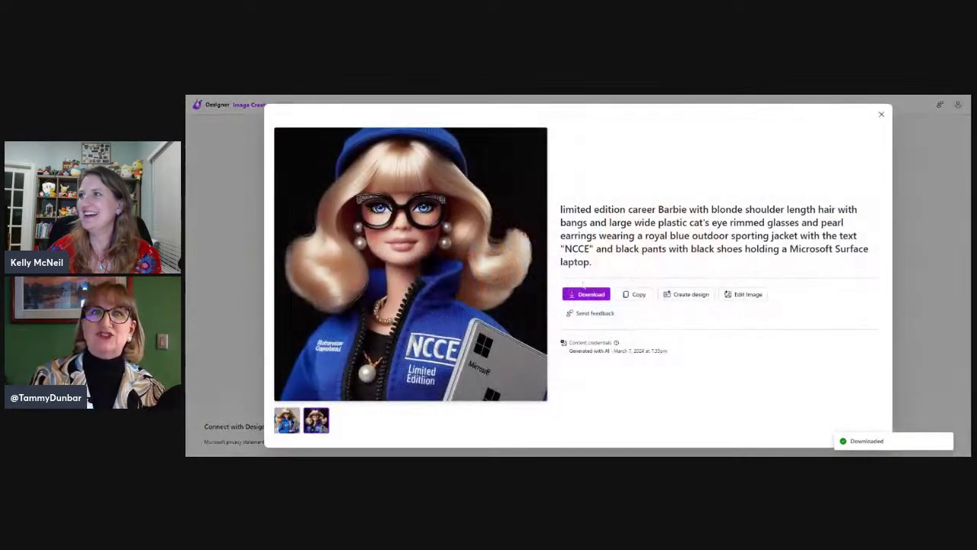
click(586, 294)
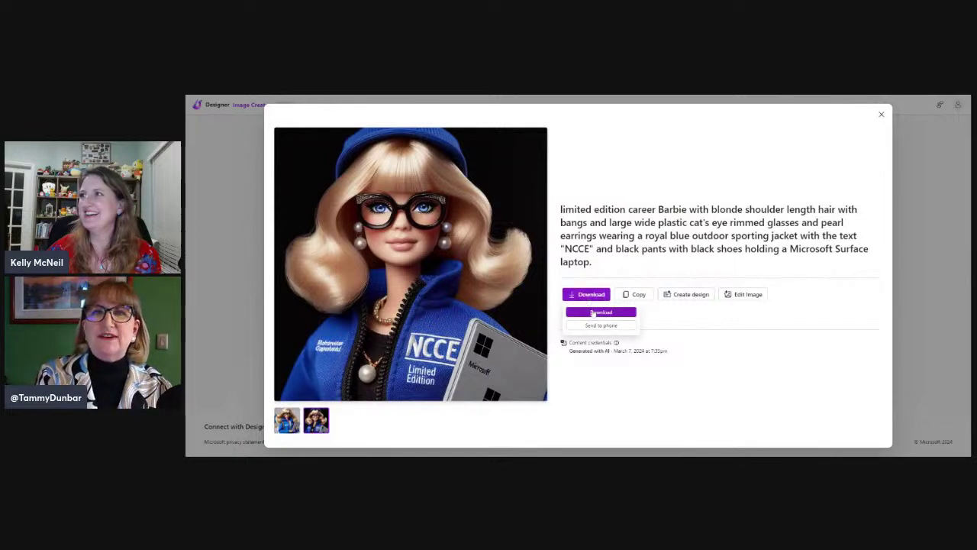
click(594, 314)
click(246, 313)
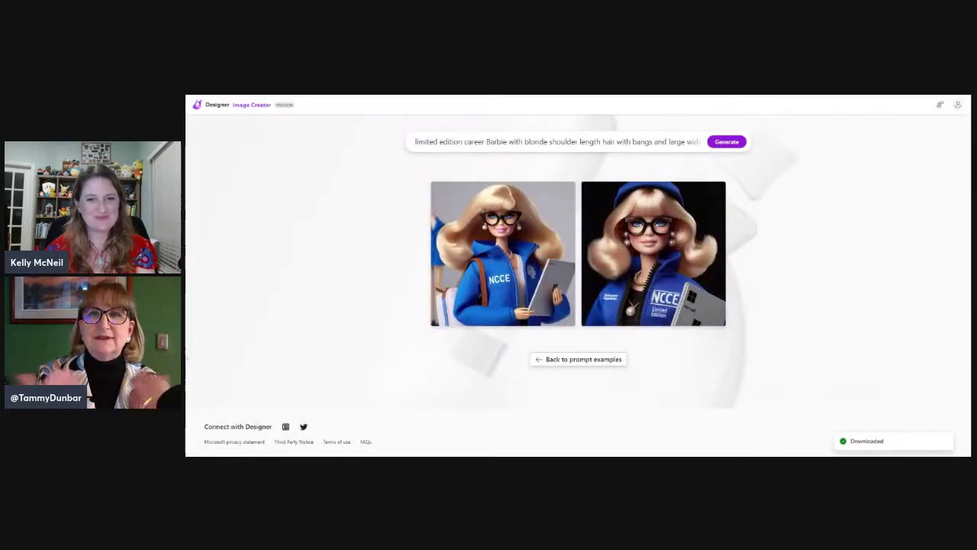